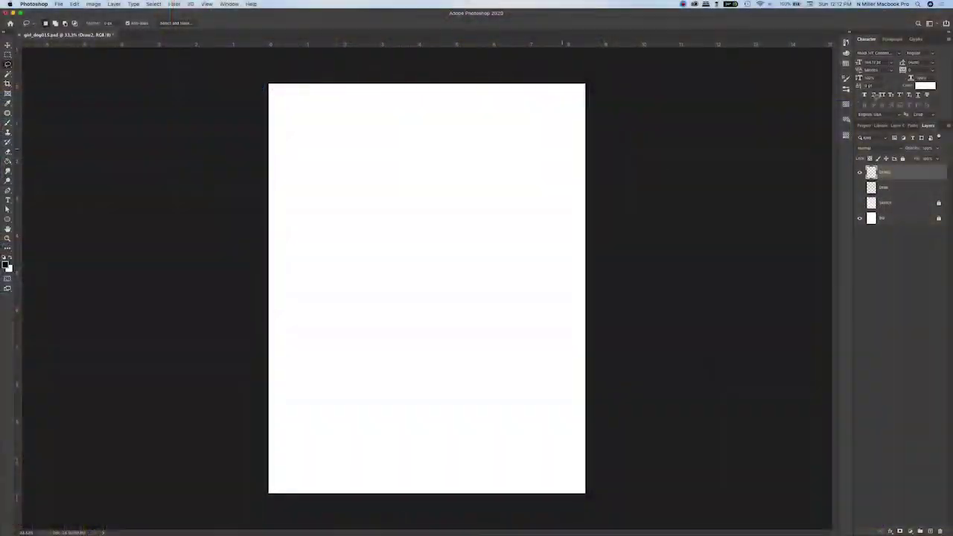
- Make the Sketch layer visible as a tracing guide for the running girl and dog
left_click(860, 204)
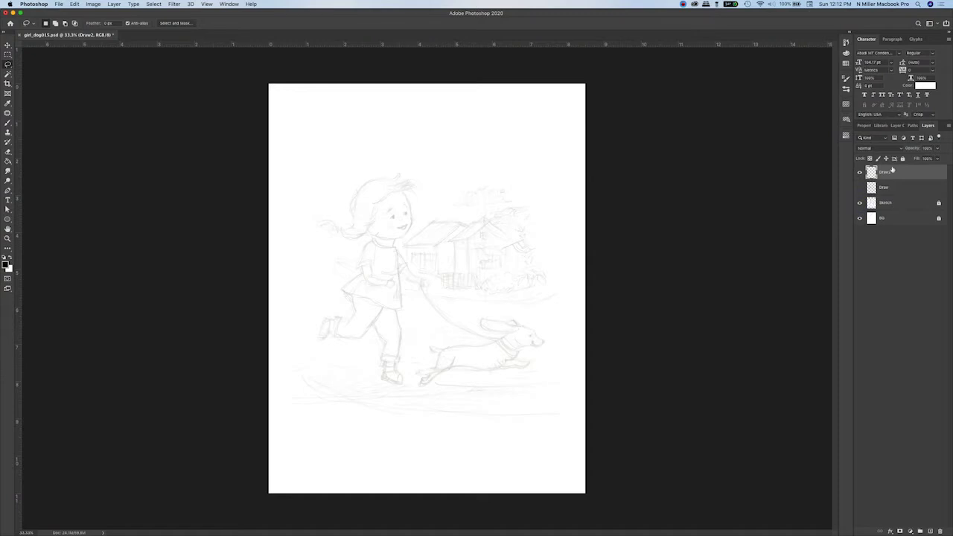
left_click(7, 240)
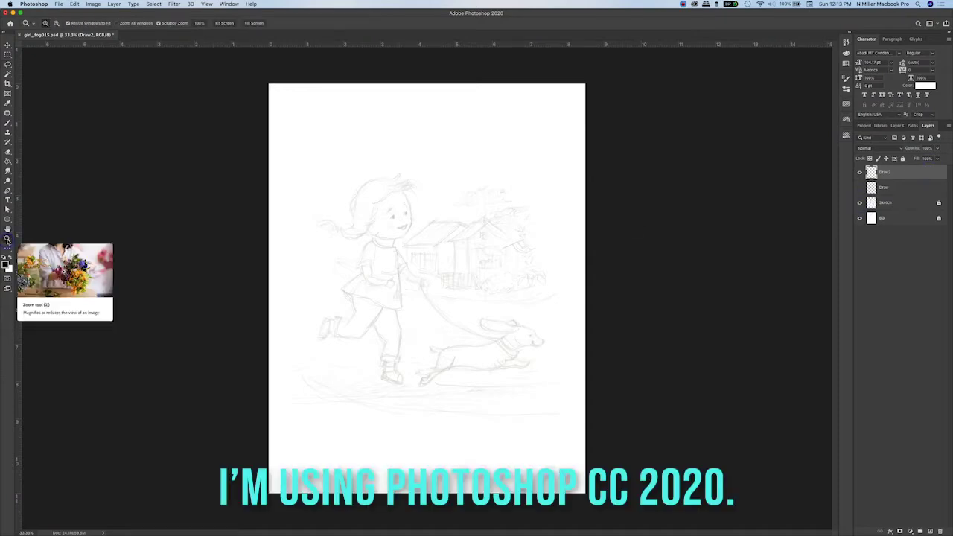
left_click(447, 271)
left_click(448, 273)
left_click(449, 273, "alt")
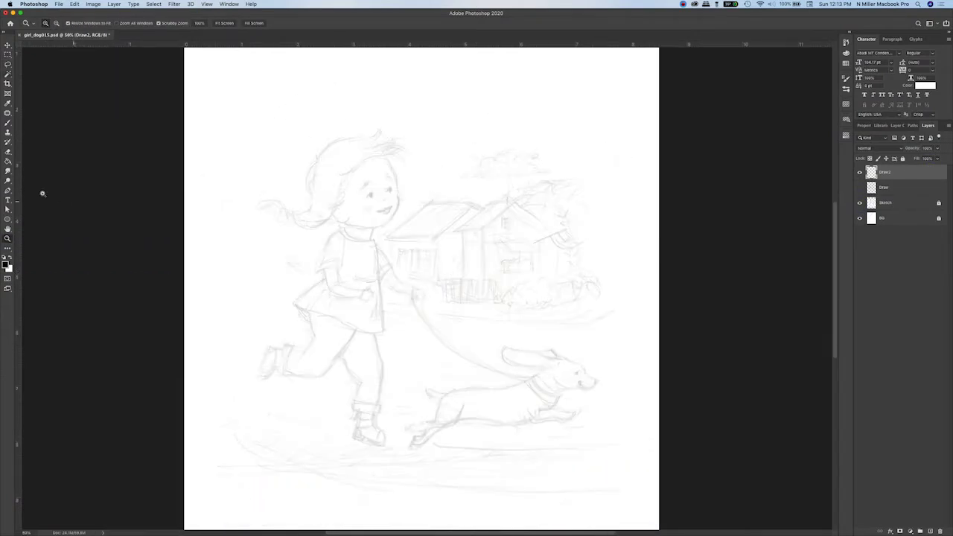
- Set up the Brush tool with the 4 px Pencil Brush preset and a black (000000) foreground color
left_click(8, 123)
left_click(846, 90)
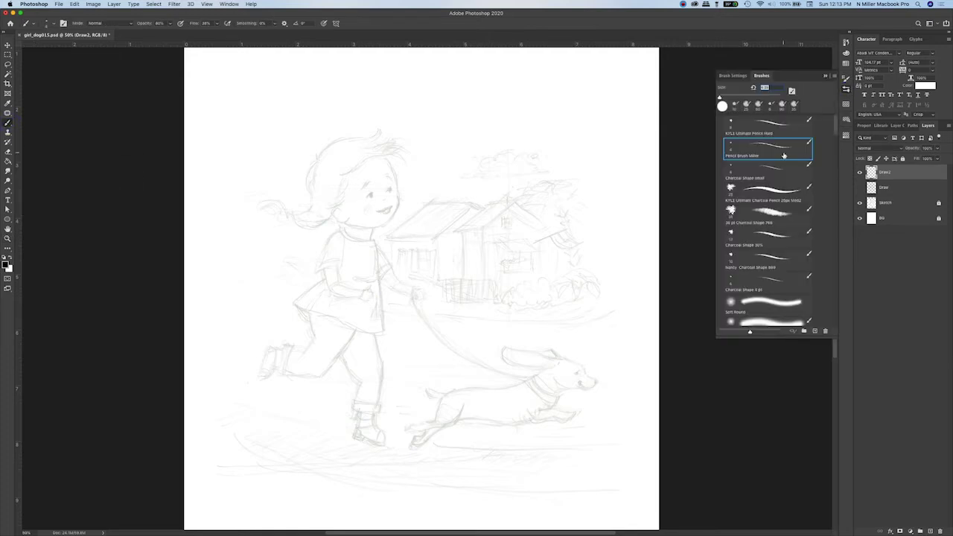
left_click(785, 251)
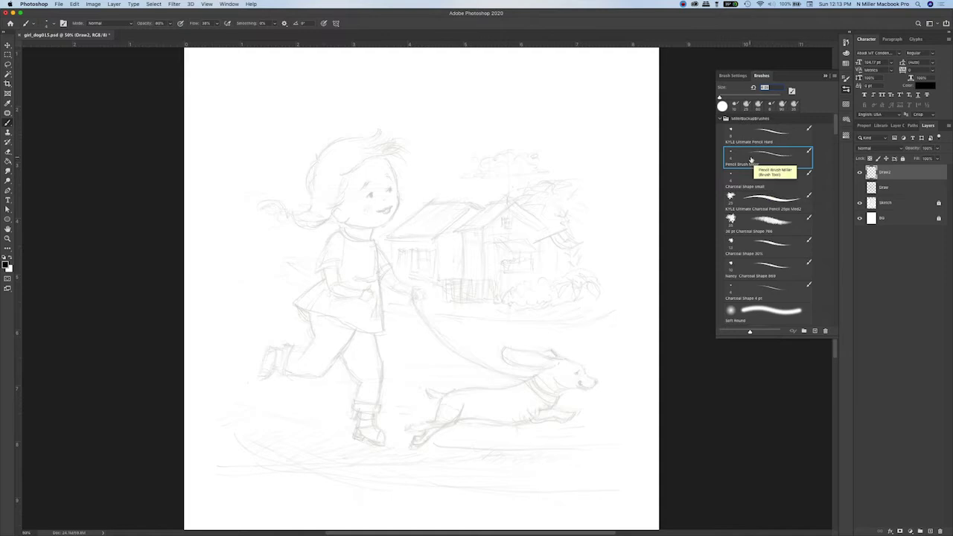
left_click(785, 153)
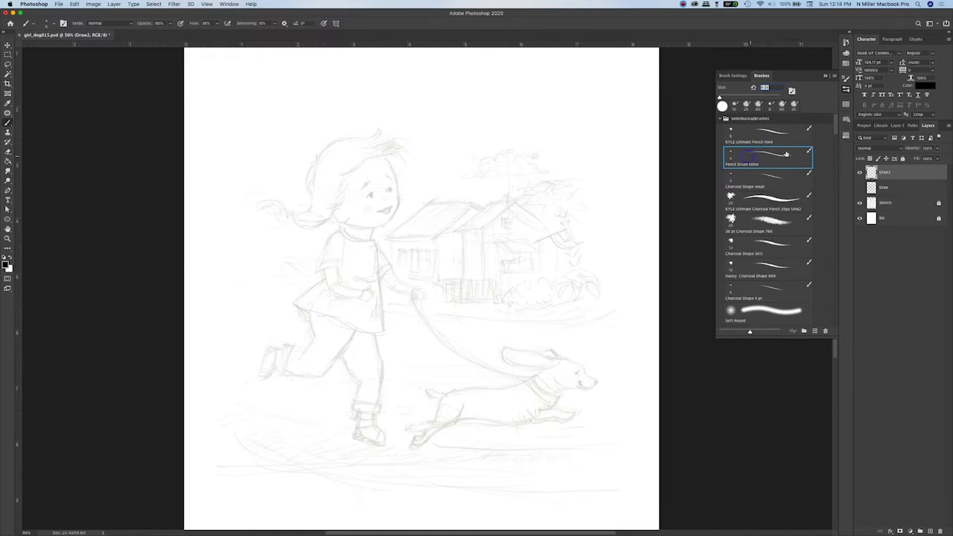
left_click(6, 264)
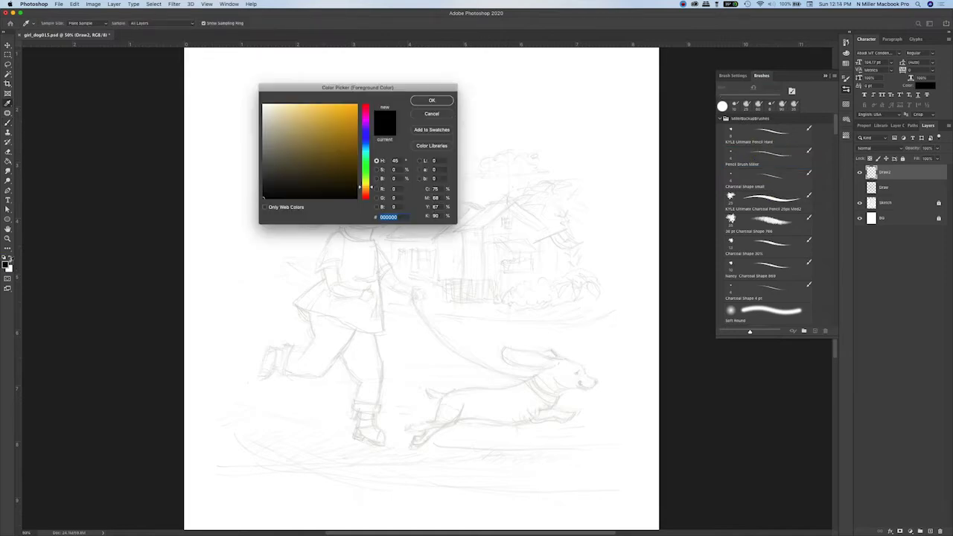
left_click(431, 100)
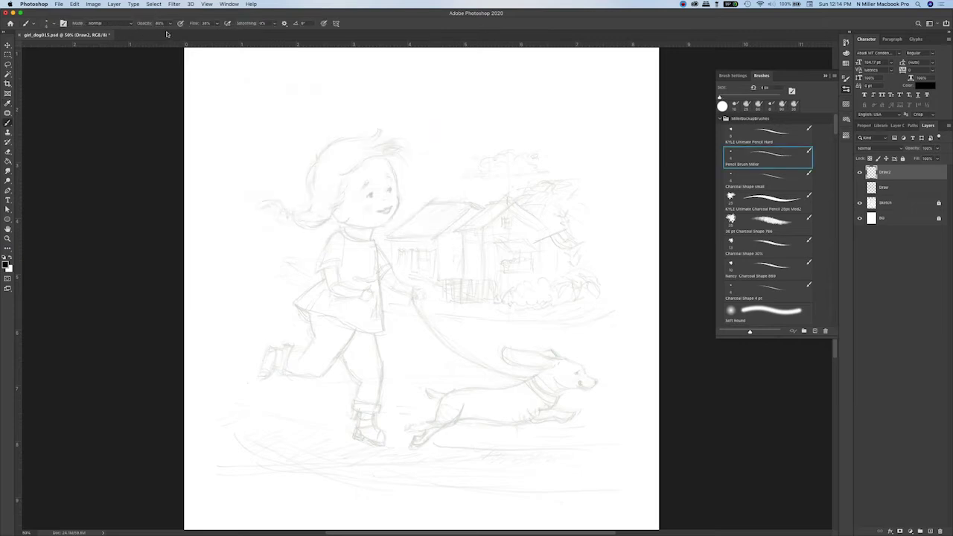
- Trace the girl's hair, hairline, face contour and ear over the sketch on the Draw2 layer
key("super+equal")
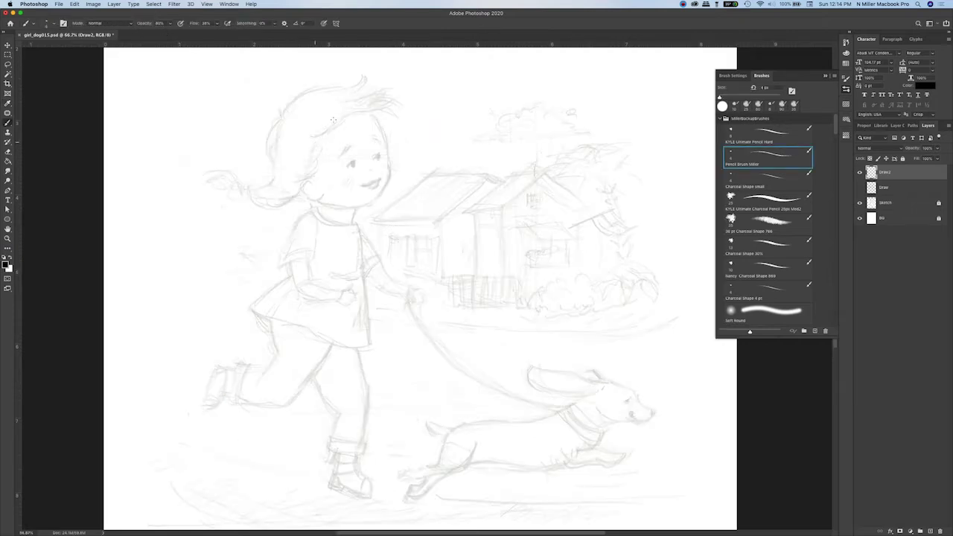
mouse_move(314, 136)
left_mouse_down()
mouse_move(368, 112)
mouse_move(326, 134)
left_mouse_up()
mouse_move(371, 114)
left_mouse_down()
mouse_move(390, 169)
mouse_move(381, 195)
left_mouse_up()
left_click_drag(369, 108, 393, 117)
mouse_move(371, 103)
left_mouse_down()
mouse_move(360, 78)
mouse_move(284, 115)
mouse_move(336, 82)
mouse_move(321, 83)
mouse_move(274, 122)
mouse_move(269, 151)
mouse_move(321, 143)
mouse_move(301, 183)
mouse_move(274, 178)
mouse_move(324, 196)
left_mouse_up()
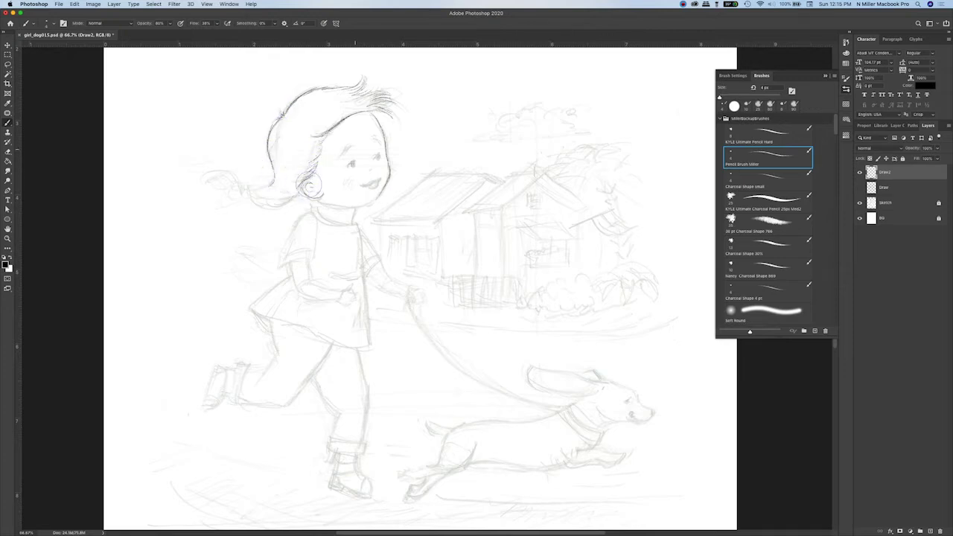
- Draw the girl's eyes, eyebrows, nose, mouth and cheek marks, and trace her jaw and neck
left_click(377, 157)
mouse_move(348, 143)
left_mouse_down()
mouse_move(345, 154)
mouse_move(380, 146)
mouse_move(343, 154)
mouse_move(377, 183)
left_mouse_up()
left_click_drag(319, 198, 372, 203)
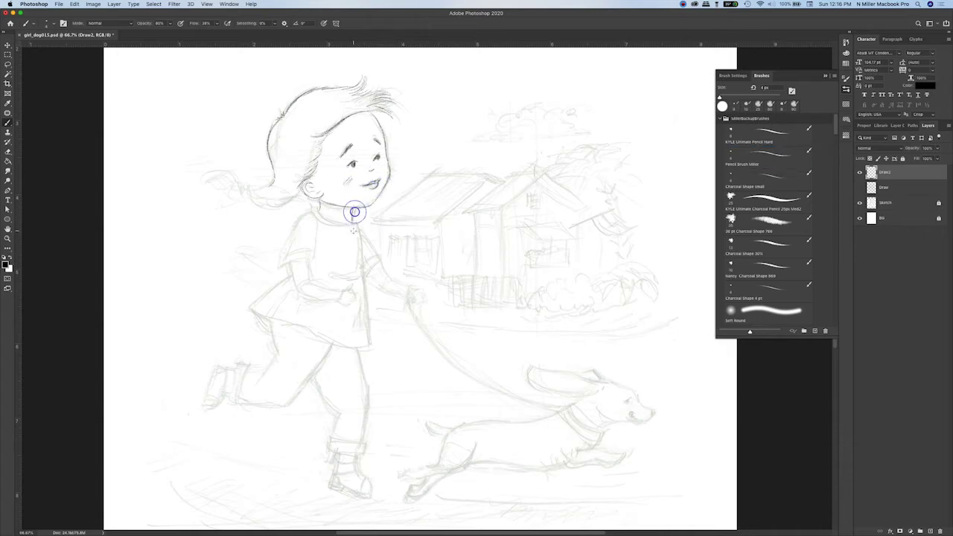
- Swap the Sketch guide for the Draw layer, reduce its opacity and lock it, and make Draw2 active again
left_click(860, 187)
left_click(916, 184)
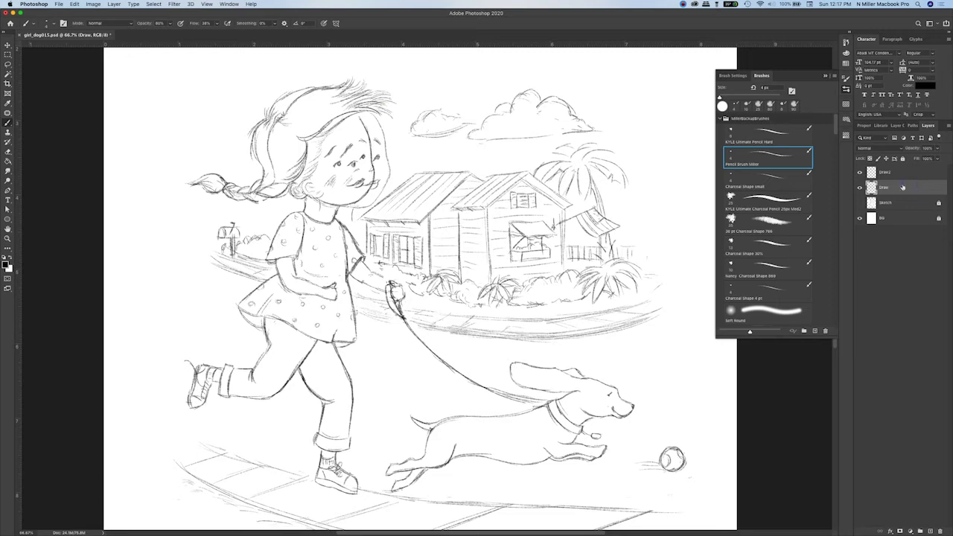
left_click_drag(923, 156, 913, 157)
left_click(918, 175)
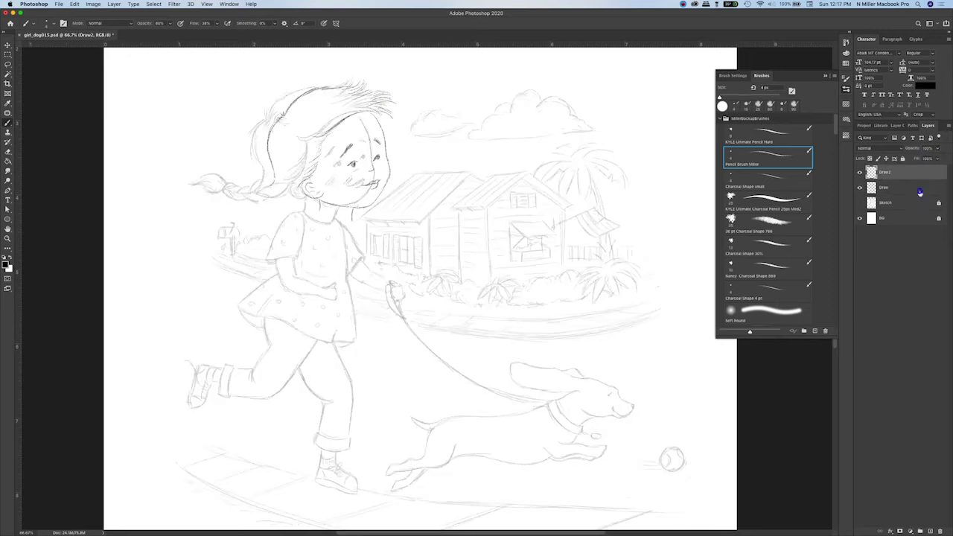
left_click(921, 191)
left_click(905, 173)
- Move the head drawing on Draw2 onto the guide's head and scale it down to about 1.74 x 1.89 in
key("v")
left_click_drag(382, 157, 372, 153)
key("super+t")
left_click_drag(385, 79, 383, 81)
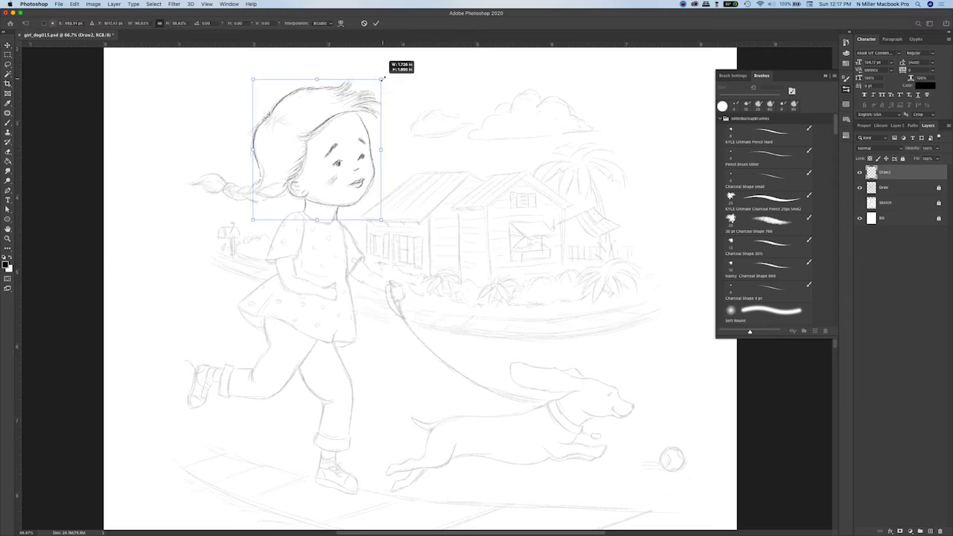
key("Return")
- Trace the girl's braid, neck and the upper front edge of her dress with the pencil brush
left_click(7, 122)
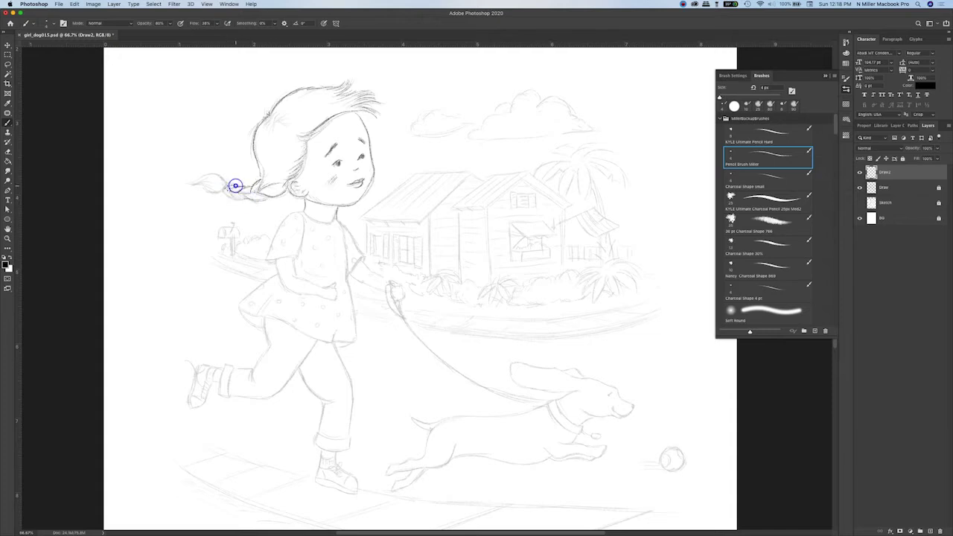
mouse_move(235, 185)
left_mouse_down()
mouse_move(210, 175)
mouse_move(194, 184)
mouse_move(239, 185)
left_mouse_up()
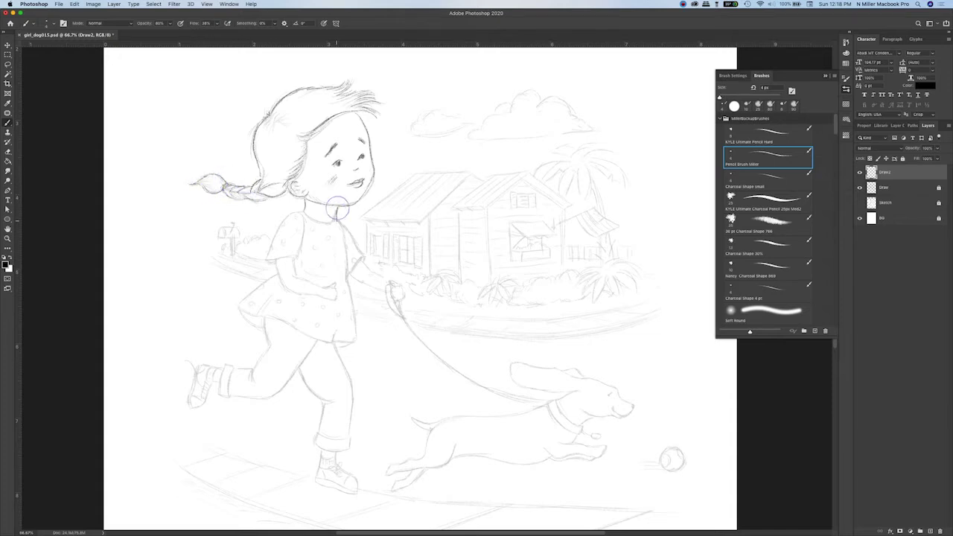
mouse_move(338, 208)
left_mouse_down()
mouse_move(303, 213)
mouse_move(306, 199)
mouse_move(302, 239)
mouse_move(342, 225)
mouse_move(347, 261)
left_mouse_up()
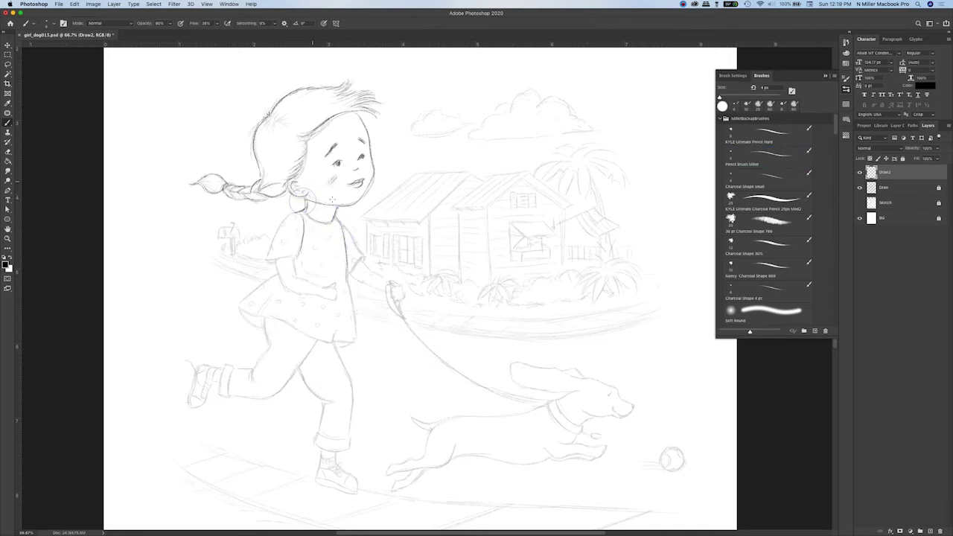
- Trace both short sleeves, the shoulder line and the front edge of the dress down to its hem
left_click_drag(292, 256, 298, 257)
left_click_drag(267, 260, 295, 215)
left_click_drag(348, 275, 355, 332)
left_click_drag(349, 282, 364, 258)
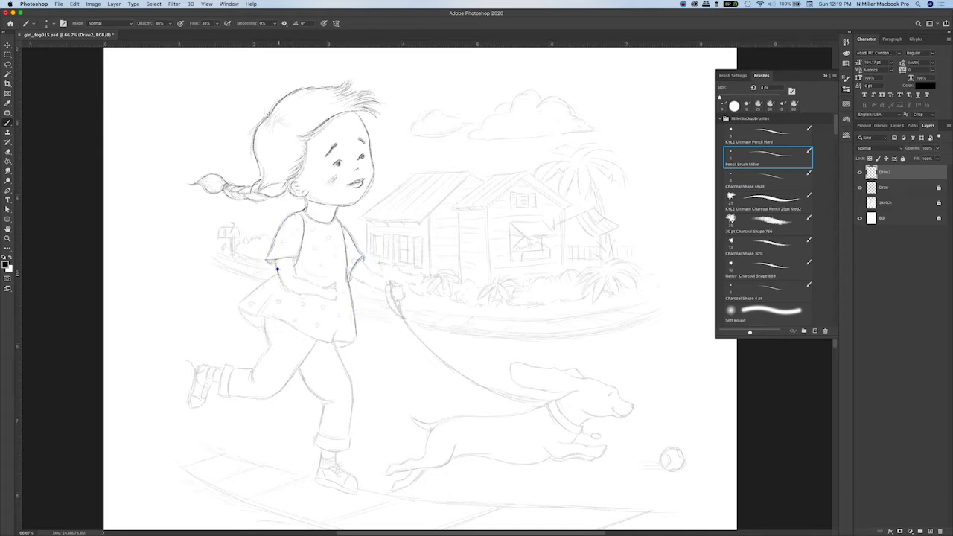
- Trace the girl's near arm from the sleeve to the hand, erasing stray lines around the hand
left_click_drag(277, 269, 282, 282)
mouse_move(295, 257)
left_mouse_down()
mouse_move(291, 276)
mouse_move(320, 285)
left_mouse_up()
key("e")
key("b")
mouse_move(339, 286)
left_mouse_down()
mouse_move(337, 300)
mouse_move(351, 285)
mouse_move(345, 290)
left_mouse_up()
key("e")
key("b")
key("e")
left_click(339, 311)
key("b")
- Draw the fingers and thumb of the hand in front of the dress, cleaning their lines with the eraser
key("super+plus")
key("super+plus")
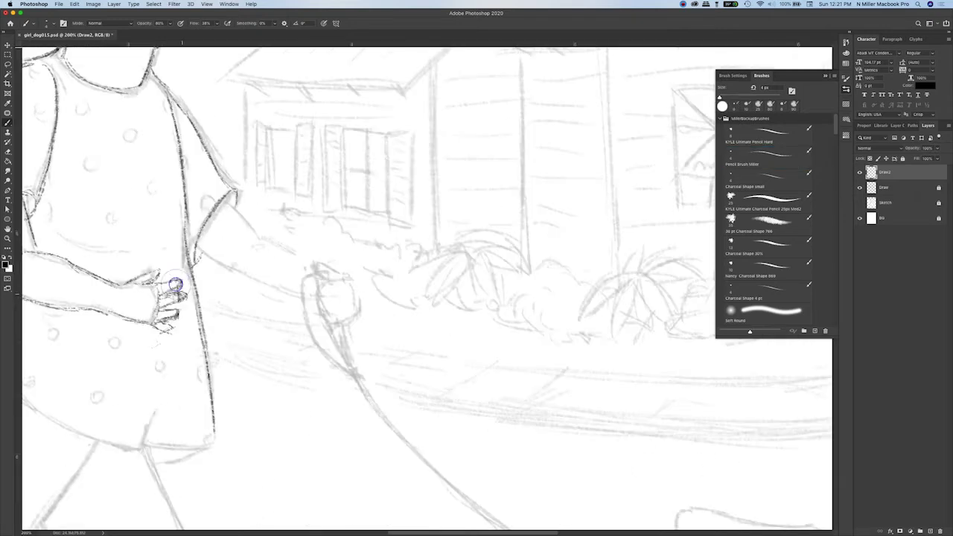
key("b")
mouse_move(151, 323)
left_mouse_down()
mouse_move(174, 324)
mouse_move(168, 309)
mouse_move(186, 308)
mouse_move(178, 318)
mouse_move(181, 290)
mouse_move(163, 296)
mouse_move(185, 295)
left_mouse_up()
key("e")
key("b")
key("b")
key("e")
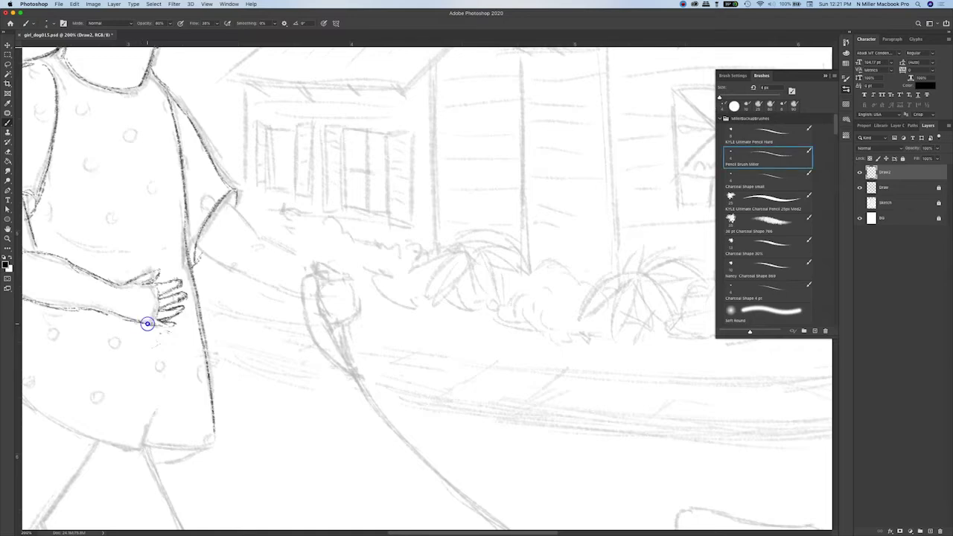
left_click_drag(147, 324, 179, 322)
key("b")
key("e")
key("b")
left_click_drag(161, 283, 143, 285)
- Trace the girl's far arm from the sleeve to the wrist, redoing the upper forearm line
left_click_drag(227, 197, 255, 232)
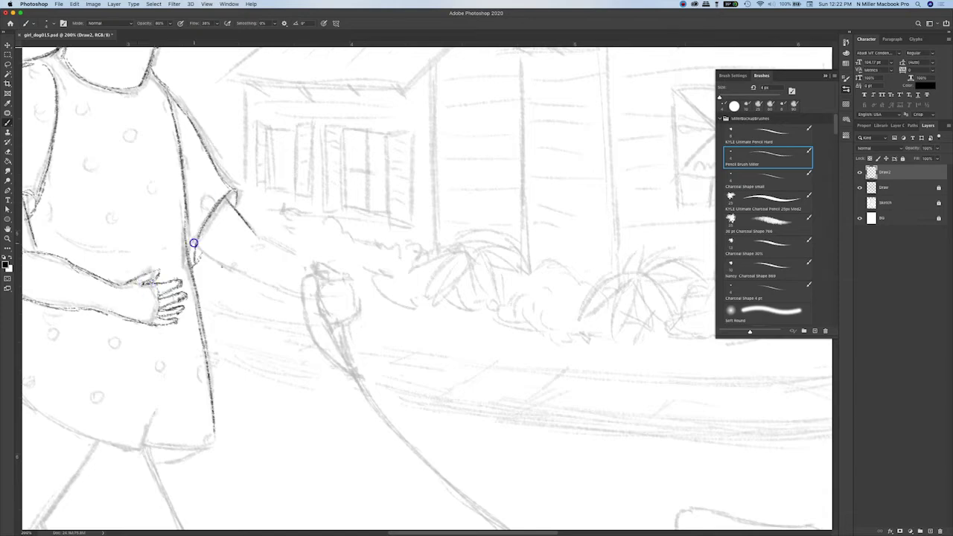
left_click_drag(195, 244, 228, 265)
left_click_drag(254, 238, 303, 251)
key("super+z")
key("h")
left_click(311, 266)
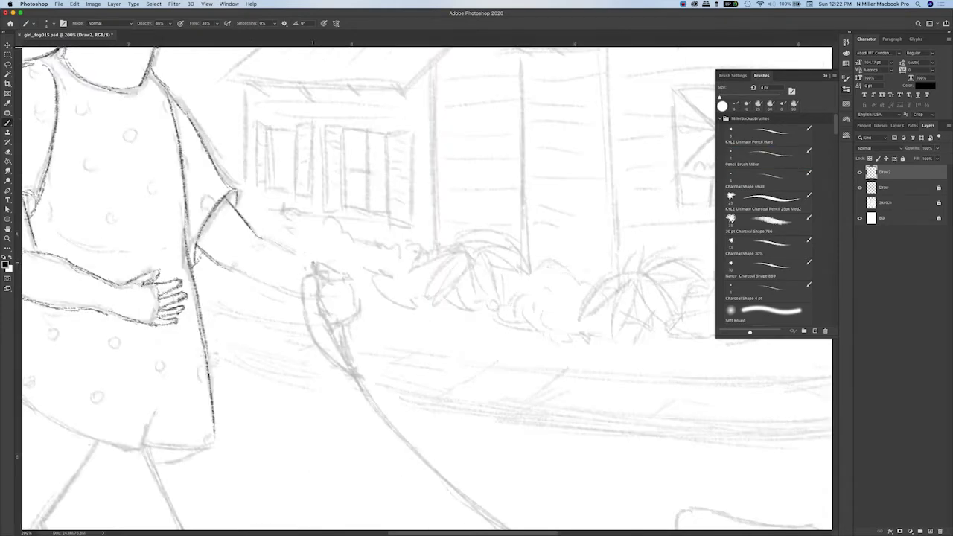
mouse_move(248, 239)
left_mouse_down()
mouse_move(226, 261)
mouse_move(292, 255)
mouse_move(311, 269)
left_mouse_up()
left_click_drag(226, 264, 303, 292)
left_click_drag(266, 239, 322, 274)
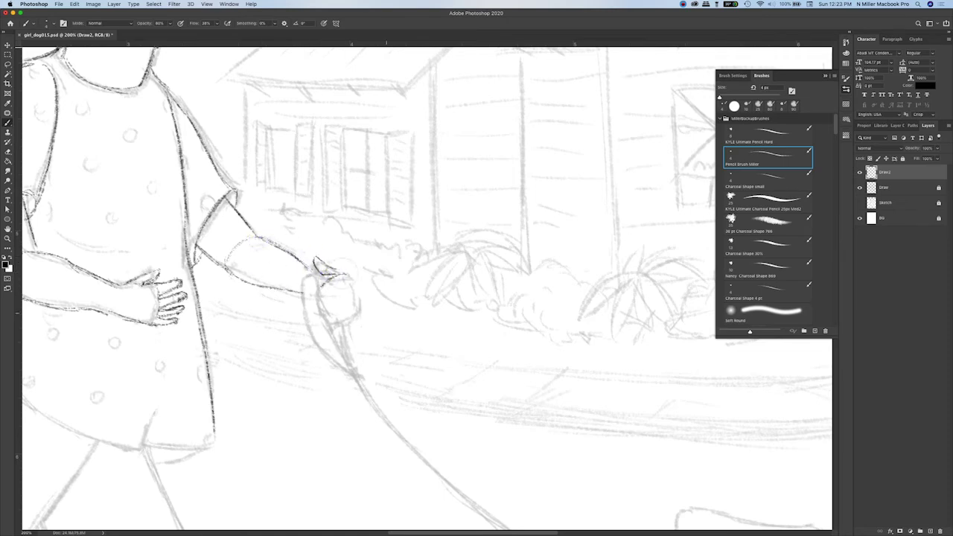
- Trace the hand gripping the leash and the leash loop below it, erasing excess lines
left_click_drag(326, 273, 301, 280)
mouse_move(301, 281)
left_mouse_down()
mouse_move(323, 323)
mouse_move(306, 322)
mouse_move(351, 368)
left_mouse_up()
left_click_drag(305, 323, 354, 373)
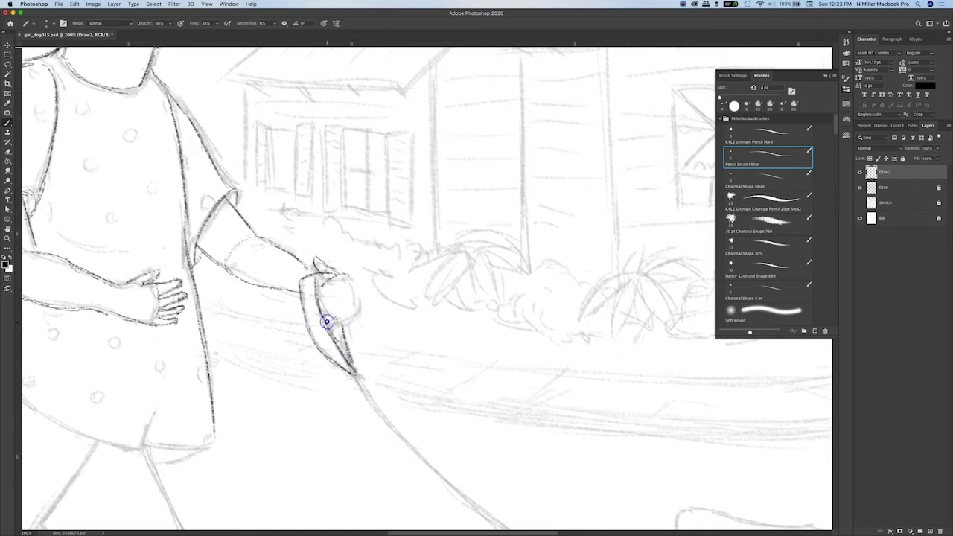
mouse_move(343, 274)
left_mouse_down()
mouse_move(356, 292)
mouse_move(340, 309)
mouse_move(337, 300)
left_mouse_up()
key("e")
key("b")
mouse_move(348, 280)
left_mouse_down()
mouse_move(323, 303)
mouse_move(319, 293)
mouse_move(337, 276)
mouse_move(321, 297)
mouse_move(328, 311)
mouse_move(352, 315)
mouse_move(326, 289)
mouse_move(354, 344)
mouse_move(355, 372)
left_mouse_up()
key("e")
key("b")
- Trace the flared hem of the dress, its front fold line and the top of the front leg
key("super+minus")
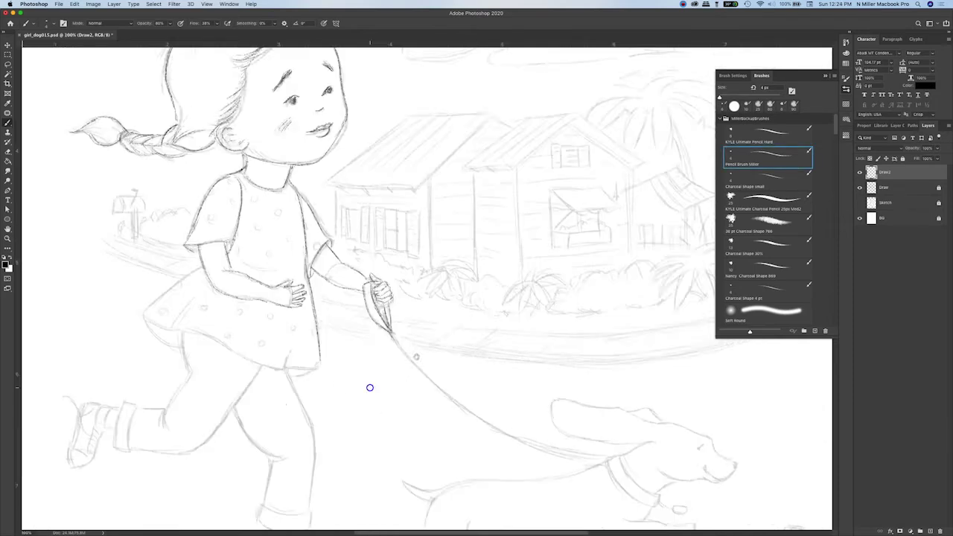
left_click_drag(348, 428, 362, 451)
left_click_drag(536, 177, 677, 194)
left_click_drag(370, 184, 372, 180)
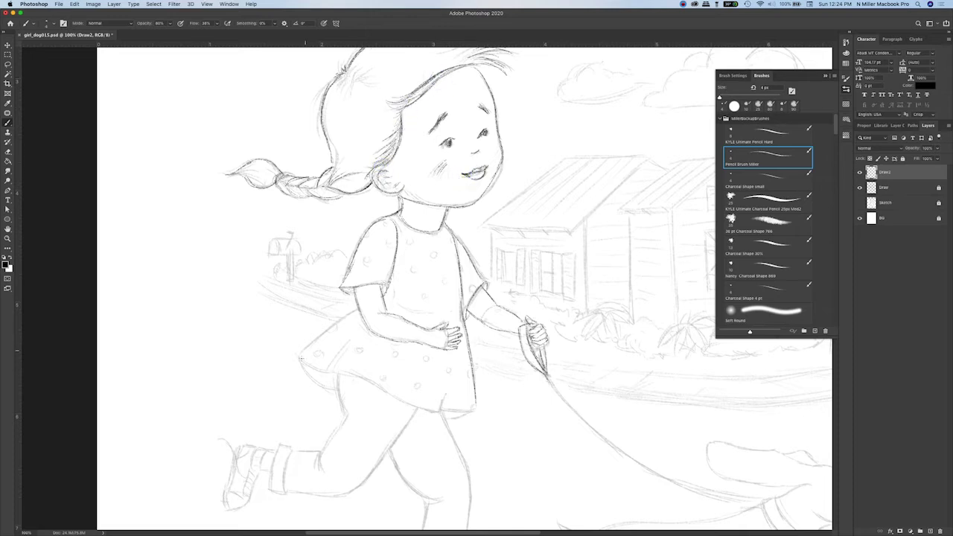
mouse_move(300, 357)
left_mouse_down()
mouse_move(353, 312)
mouse_move(324, 373)
left_mouse_up()
mouse_move(324, 374)
left_mouse_down()
mouse_move(362, 378)
mouse_move(349, 376)
mouse_move(439, 412)
left_mouse_up()
mouse_move(436, 362)
left_mouse_down()
mouse_move(440, 406)
mouse_move(462, 408)
mouse_move(461, 454)
left_mouse_up()
mouse_move(475, 405)
left_mouse_down()
mouse_move(453, 422)
mouse_move(469, 410)
left_mouse_up()
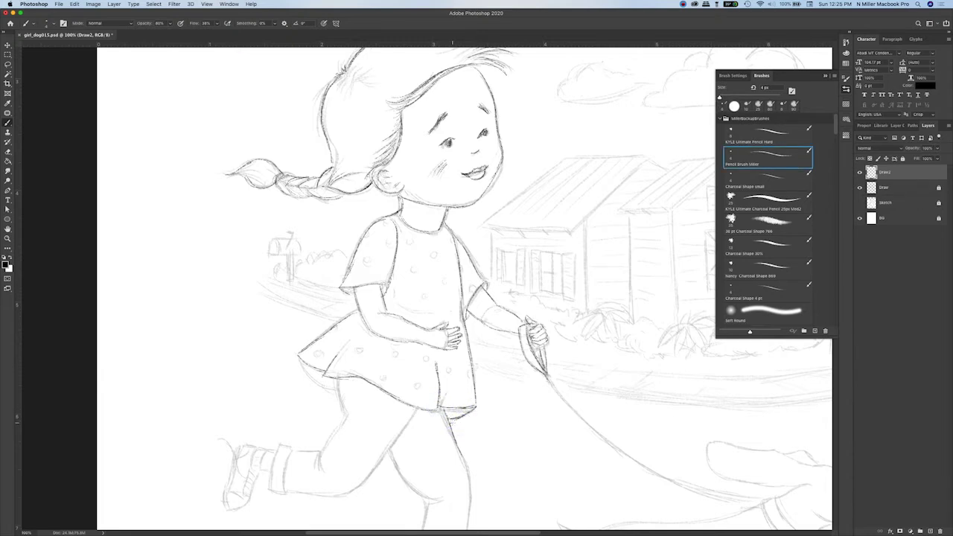
- Draw the polka dots across the dress's sleeve, bodice and skirt
left_click_drag(387, 219, 386, 222)
left_click_drag(394, 239, 394, 247)
left_click_drag(368, 256, 368, 257)
left_click_drag(360, 347, 334, 327)
left_click_drag(318, 351, 318, 351)
left_click_drag(382, 375, 382, 376)
left_click_drag(426, 356, 447, 368)
left_click_drag(403, 308, 450, 313)
left_click_drag(473, 286, 461, 266)
left_click_drag(449, 278, 414, 268)
left_click_drag(409, 239, 435, 253)
left_click_drag(452, 237, 451, 238)
- Trace the thighs and the front leg's knee and shin lines, and add the underside of the dress hem
left_click_drag(451, 358, 502, 197)
left_click_drag(470, 247, 412, 322)
left_click_drag(442, 285, 409, 323)
left_click_drag(391, 217, 400, 249)
left_click_drag(353, 200, 389, 230)
left_click_drag(446, 284, 483, 337)
left_click_drag(480, 338, 471, 385)
left_click_drag(520, 306, 514, 394)
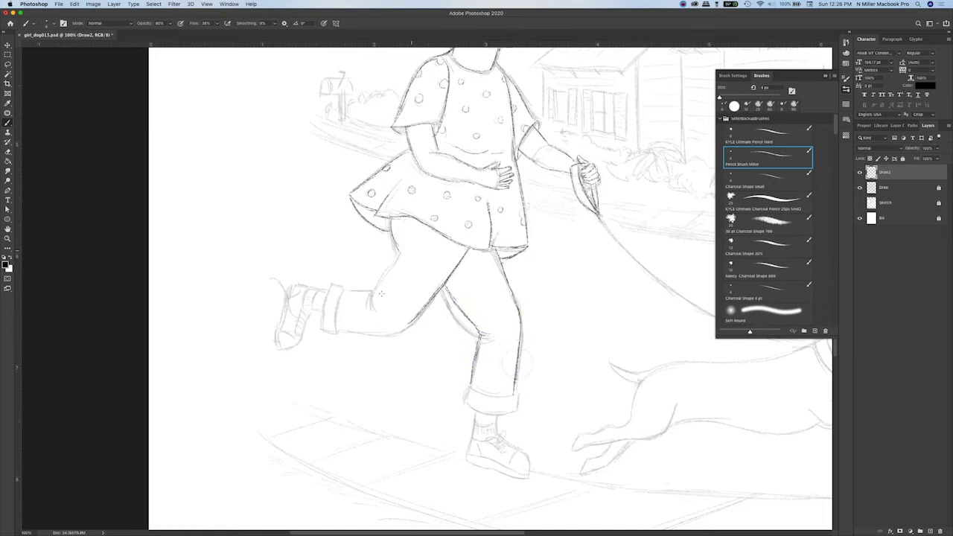
- Trace the back of the raised leg's knee and the rolled trouser cuff on the front leg
mouse_move(400, 255)
left_mouse_down()
mouse_move(384, 310)
mouse_move(377, 306)
left_mouse_up()
mouse_move(514, 387)
left_mouse_down()
mouse_move(520, 341)
mouse_move(473, 385)
left_mouse_up()
left_click_drag(518, 336, 514, 394)
mouse_move(480, 338)
left_mouse_down()
mouse_move(473, 388)
mouse_move(514, 397)
mouse_move(464, 399)
left_mouse_up()
left_click_drag(517, 394, 514, 412)
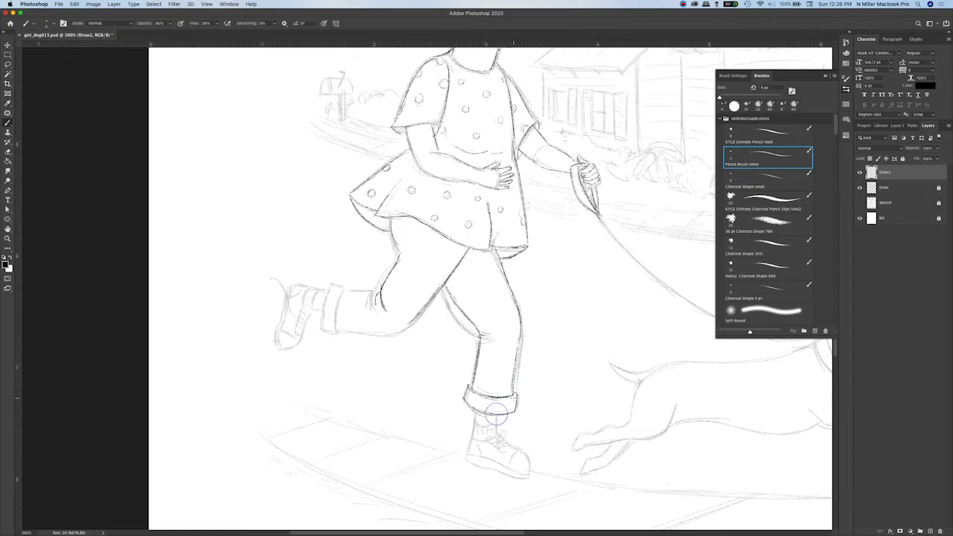
- Trace the raised leg's lower trouser lines and its rolled cuff, ready to erase stray marks
left_click_drag(525, 280, 554, 310)
left_click_drag(409, 321, 370, 321)
left_click_drag(363, 316, 353, 360)
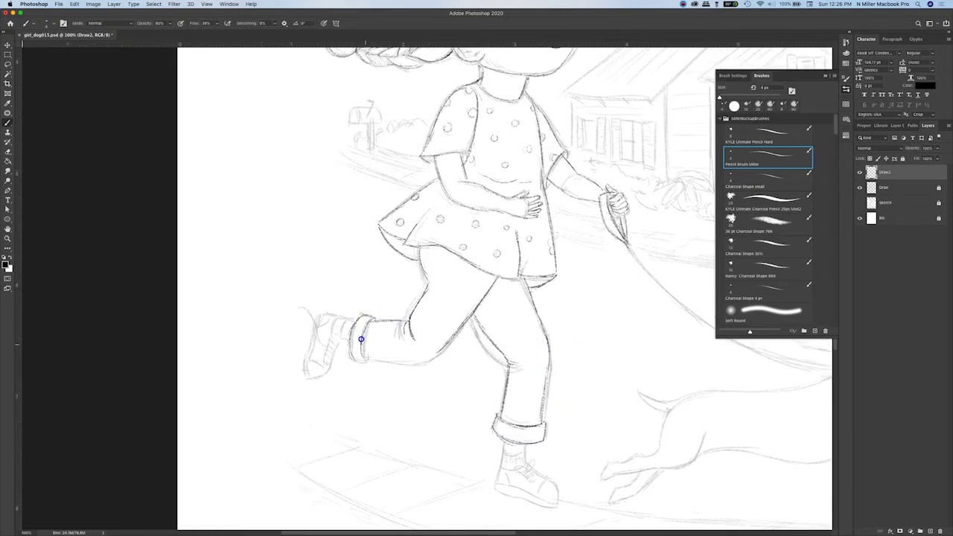
mouse_move(361, 339)
left_mouse_down()
mouse_move(362, 355)
mouse_move(414, 363)
mouse_move(385, 356)
mouse_move(441, 352)
mouse_move(423, 358)
left_mouse_up()
key("e")
- Darken the outline of the girl's near arm and touch up the line under her jaw
left_click_drag(563, 310, 429, 268)
key("b")
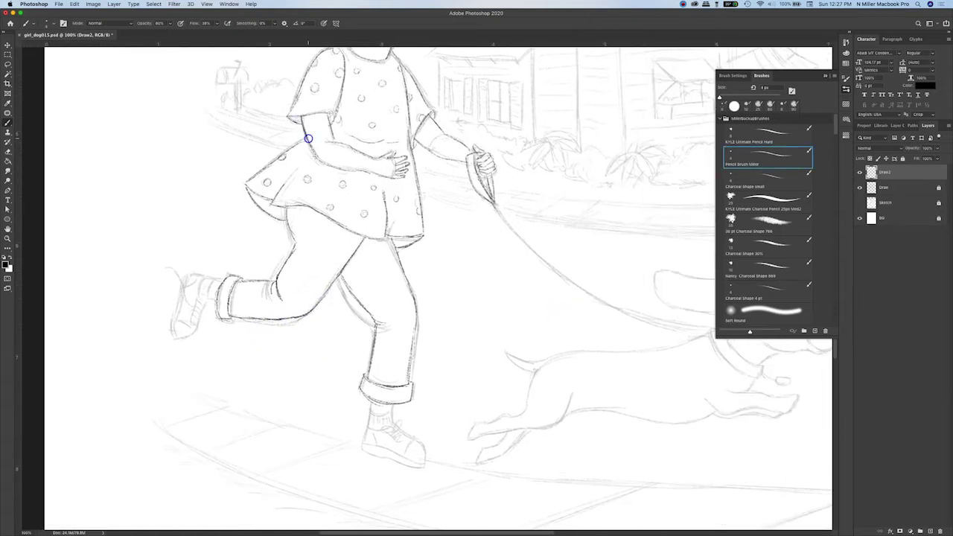
left_click_drag(414, 235, 399, 297)
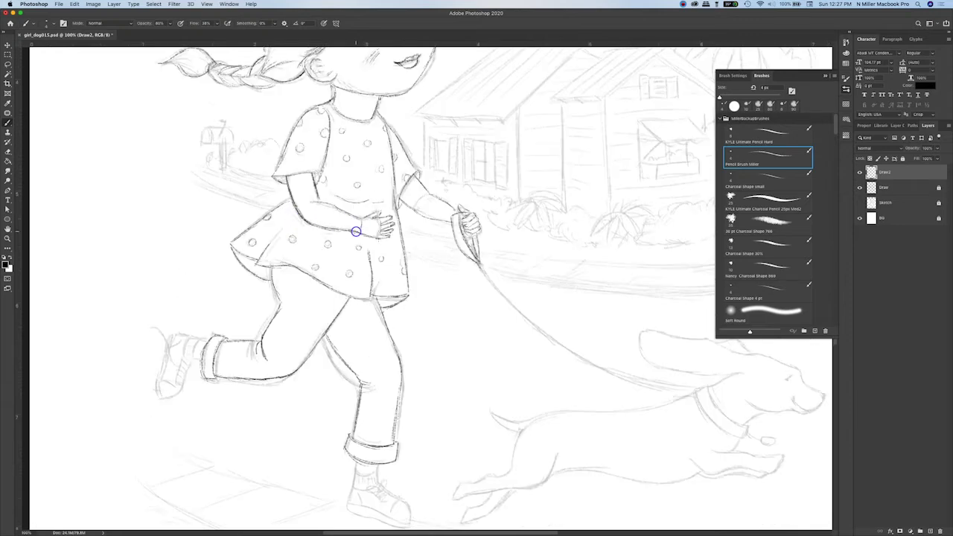
scroll(398, 210, "up", 5)
scroll(398, 210, "right", 1)
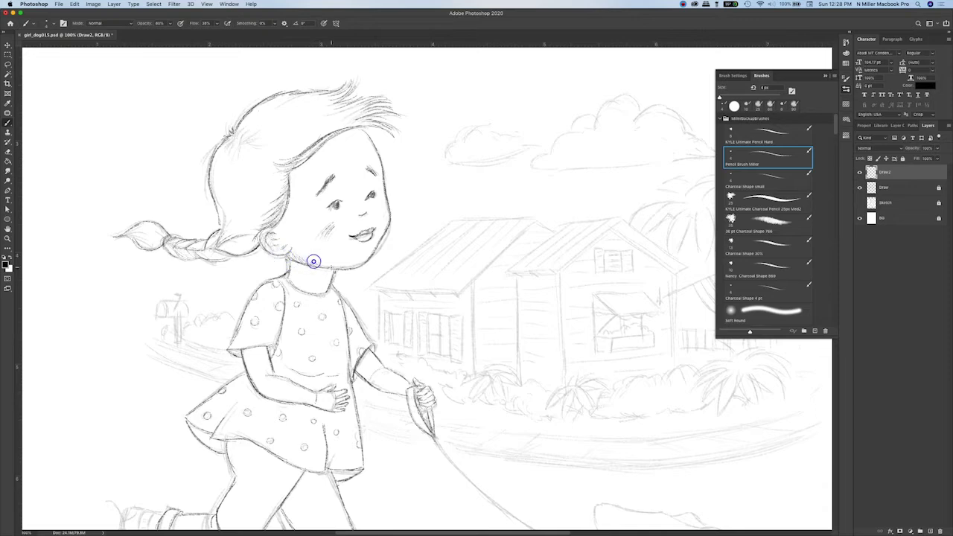
- Trace the ribbed sock, laces, upper and sole of the sneaker on the girl's front foot
scroll(313, 262, "down", 5)
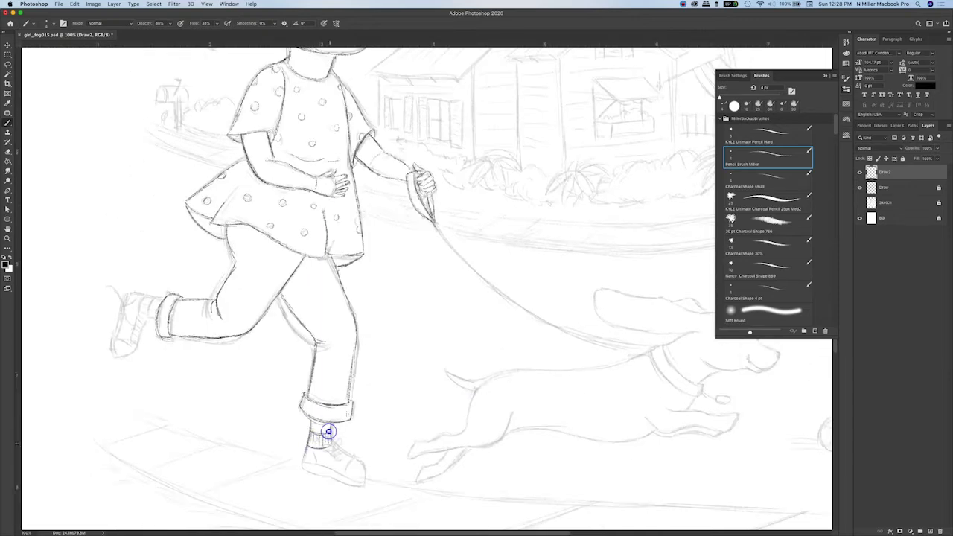
left_click_drag(334, 448, 363, 463)
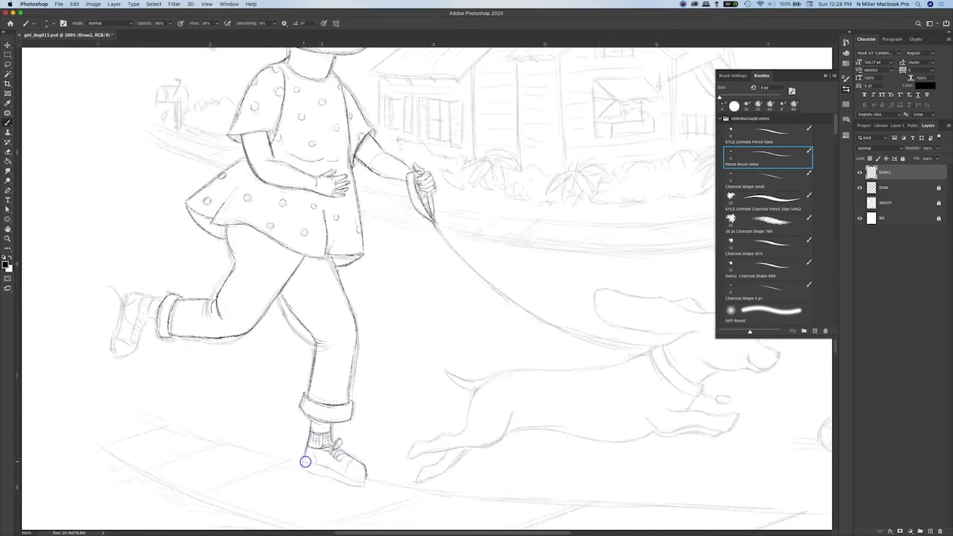
left_click_drag(306, 462, 364, 482)
left_click_drag(345, 474, 354, 460)
left_click_drag(318, 466, 315, 453)
left_click_drag(457, 529, 389, 458)
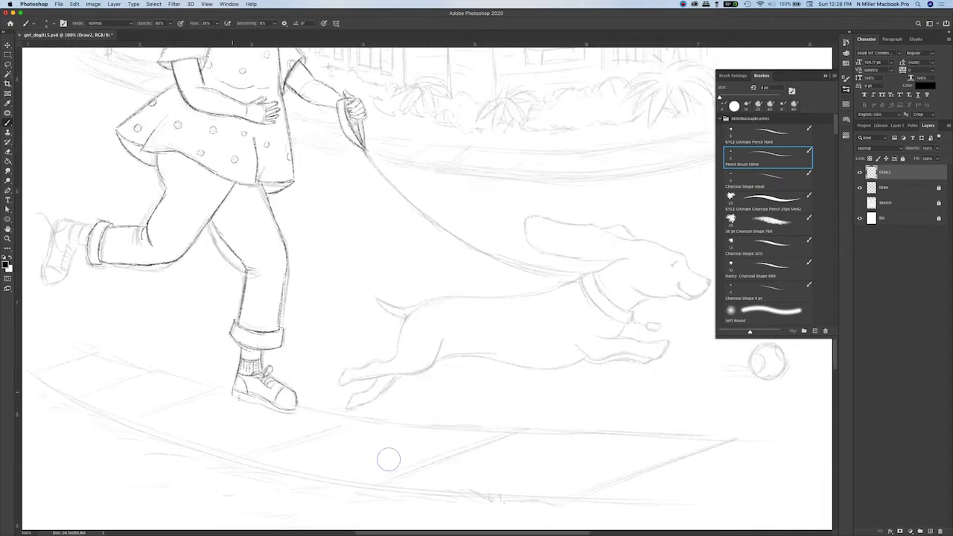
left_click_drag(235, 395, 296, 408)
- Trace the sock and sneaker on the girl's raised back foot
mouse_move(76, 245)
left_mouse_down()
mouse_move(236, 254)
mouse_move(232, 228)
mouse_move(205, 289)
left_mouse_up()
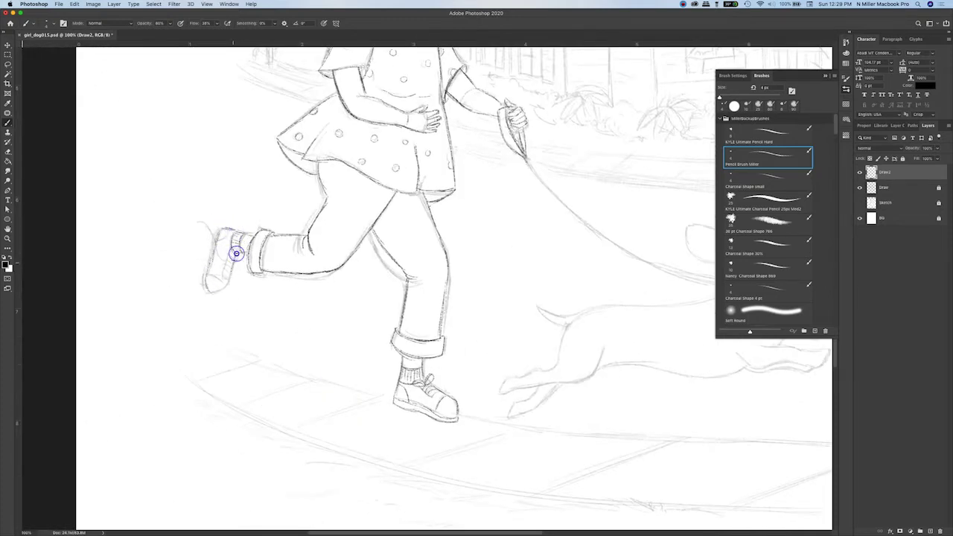
mouse_move(236, 253)
left_mouse_down()
mouse_move(217, 231)
mouse_move(203, 282)
mouse_move(213, 292)
mouse_move(213, 236)
left_mouse_up()
left_click_drag(229, 268, 230, 251)
- Trace both edges of the curved leash from the girl's hand to the dog's collar
left_click_drag(606, 371, 278, 451)
mouse_move(198, 237)
left_mouse_down()
mouse_move(289, 327)
mouse_move(328, 347)
mouse_move(214, 284)
left_mouse_up()
mouse_move(216, 283)
left_mouse_down()
mouse_move(312, 299)
mouse_move(348, 347)
left_mouse_up()
left_click_drag(304, 318, 348, 348)
- Trace the dog's collar and tag, and outline its muzzle, head and flying ear
mouse_move(351, 342)
left_mouse_down()
mouse_move(367, 349)
mouse_move(406, 326)
left_mouse_up()
left_click_drag(358, 300, 391, 284)
mouse_move(395, 312)
left_mouse_down()
mouse_move(419, 324)
mouse_move(410, 324)
mouse_move(454, 324)
left_mouse_up()
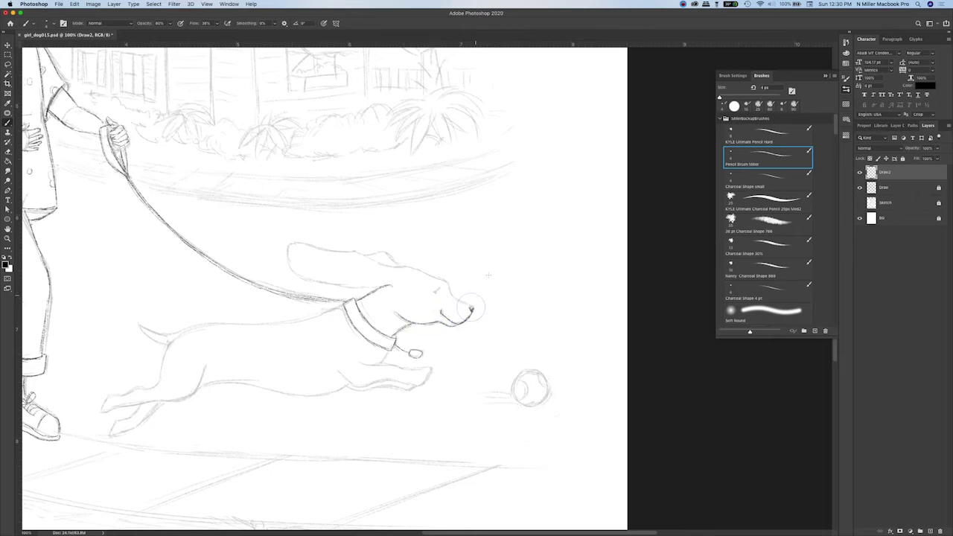
left_click_drag(351, 258, 392, 274)
mouse_move(289, 247)
left_mouse_down()
mouse_move(289, 263)
mouse_move(343, 286)
mouse_move(381, 287)
left_mouse_up()
mouse_move(288, 250)
left_mouse_down()
mouse_move(394, 253)
mouse_move(393, 265)
mouse_move(422, 267)
left_mouse_up()
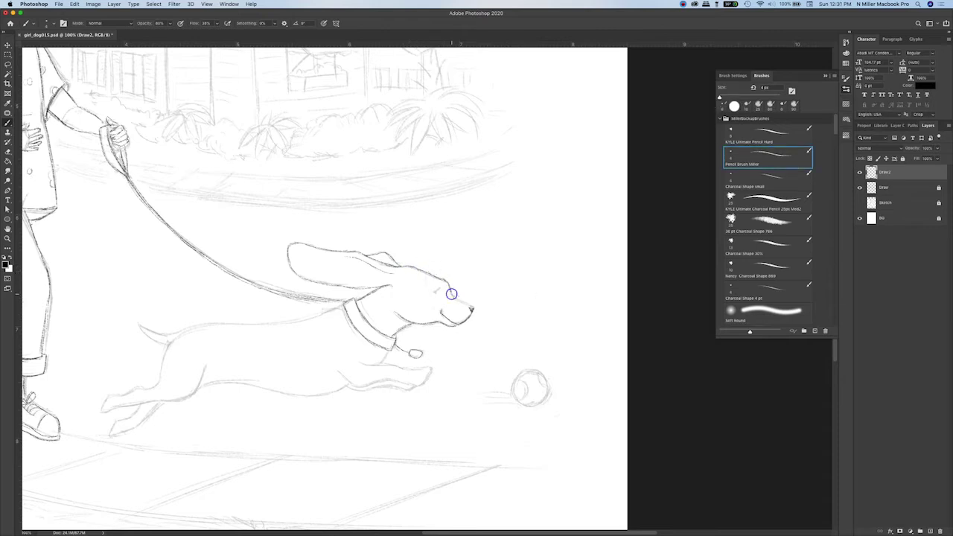
- Draw the dog's eye and trace its back line and tail
scroll(455, 277, "left", 5)
scroll(456, 277, "down", 2)
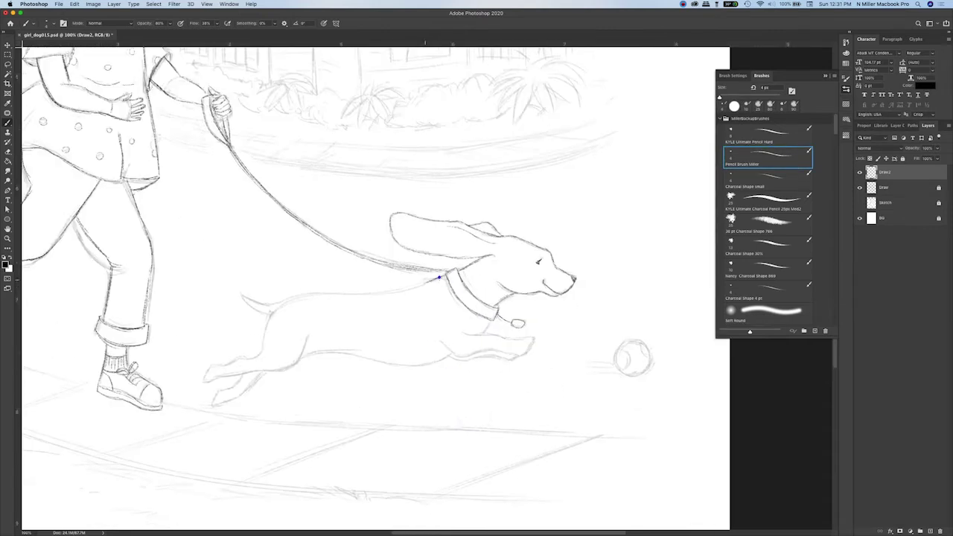
scroll(491, 321, "up", 3)
scroll(491, 321, "left", 2)
left_click_drag(339, 344, 455, 336)
left_click_drag(274, 342, 310, 354)
- Trace the dog's outstretched front legs and clean up the lines where they meet the chest
left_click_drag(548, 478, 506, 415)
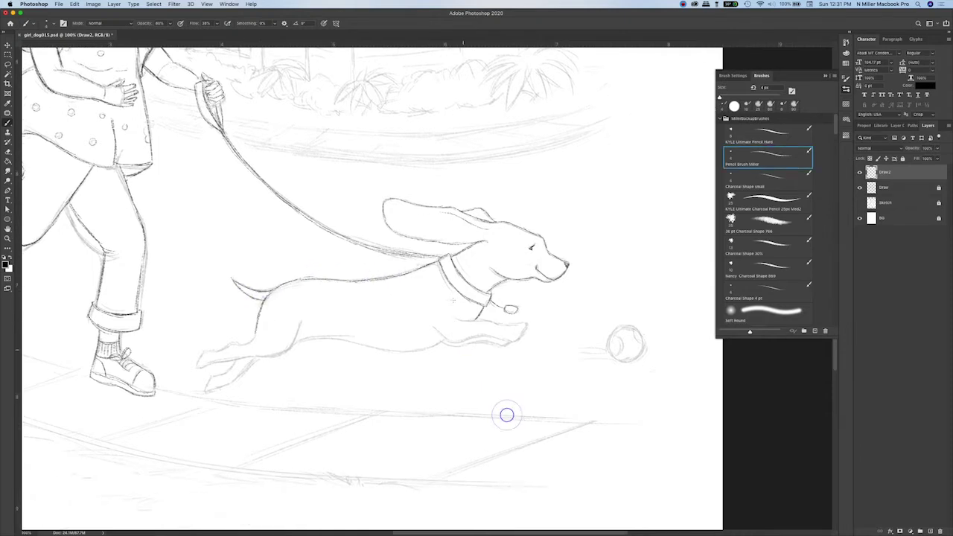
mouse_move(435, 328)
left_mouse_down()
mouse_move(454, 317)
mouse_move(483, 337)
left_mouse_up()
left_click_drag(455, 317, 498, 324)
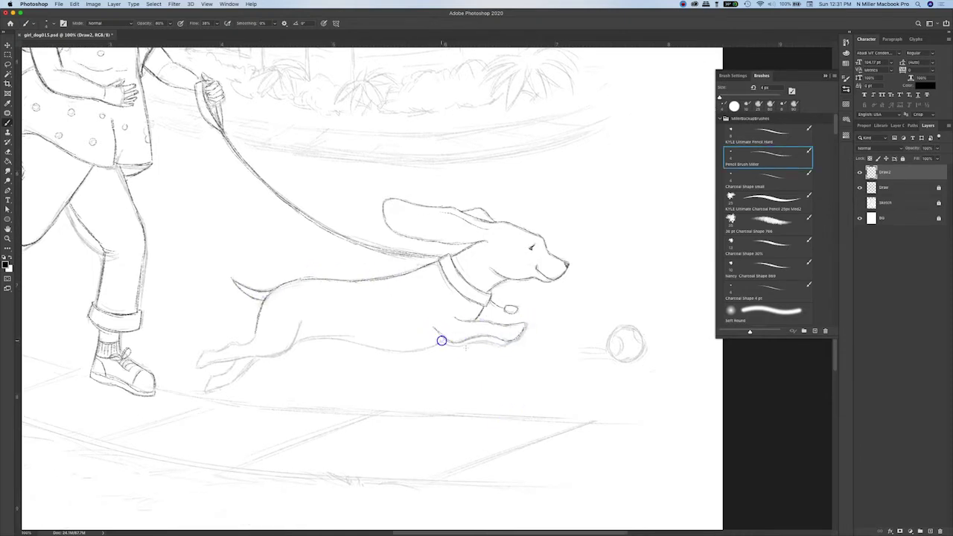
mouse_move(442, 340)
left_mouse_down()
mouse_move(508, 341)
mouse_move(441, 344)
mouse_move(445, 331)
left_mouse_up()
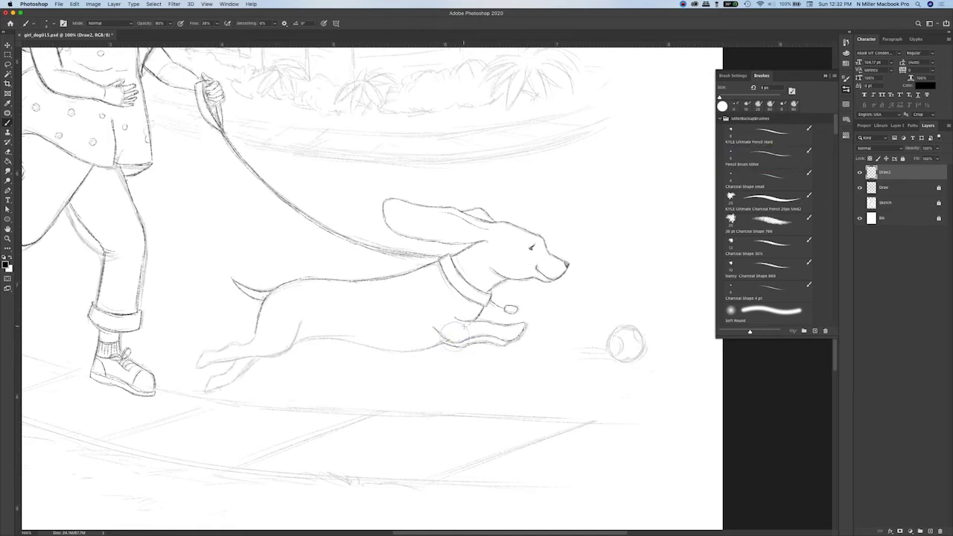
- Trace the dog's belly, thigh and both hind legs down to the paws
mouse_move(334, 358)
left_mouse_down()
mouse_move(327, 394)
mouse_move(337, 374)
mouse_move(434, 381)
left_mouse_up()
left_click_drag(342, 376, 404, 342)
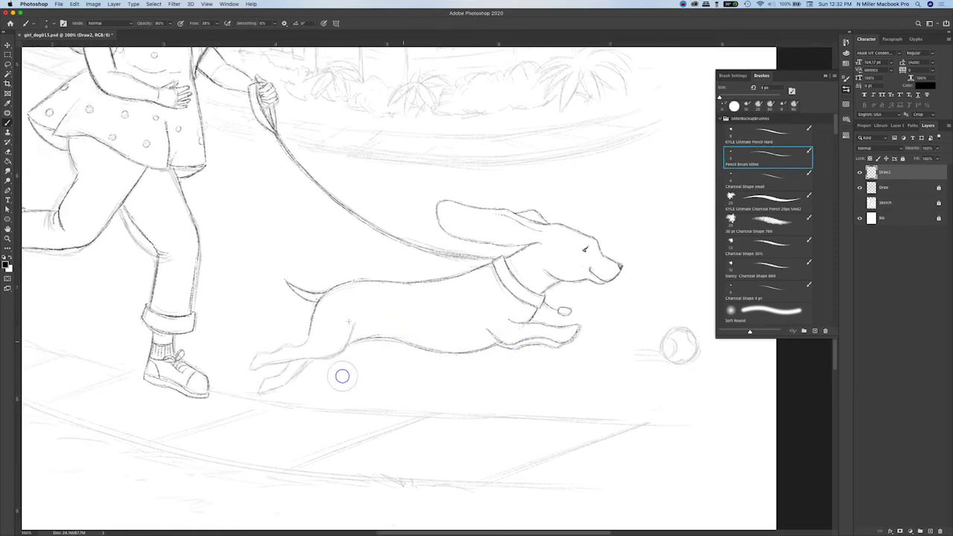
left_click_drag(354, 322, 343, 351)
left_click_drag(312, 326, 252, 369)
left_click_drag(253, 368, 319, 355)
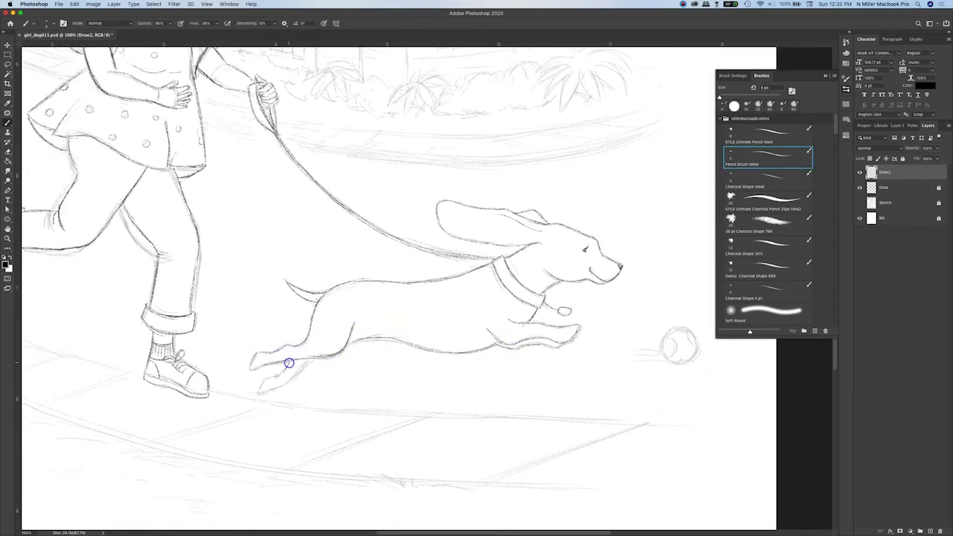
left_click_drag(264, 393, 334, 344)
- Lasso around the girl, dog and ball on the Draw layer and add a layer mask that hides that area
left_click_drag(692, 360, 663, 366)
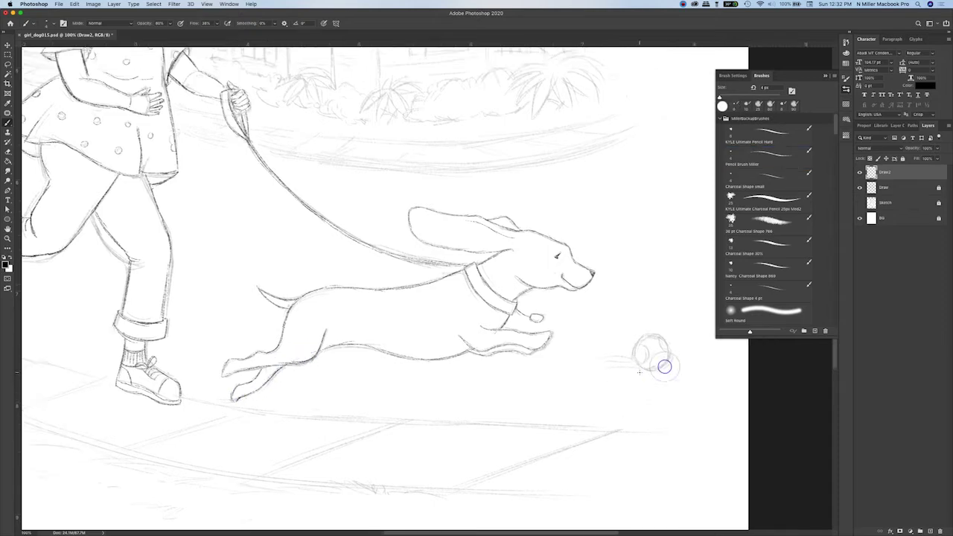
key("super+minus")
key("super+minus")
scroll(598, 80, "up", 3)
scroll(598, 81, "right", 1)
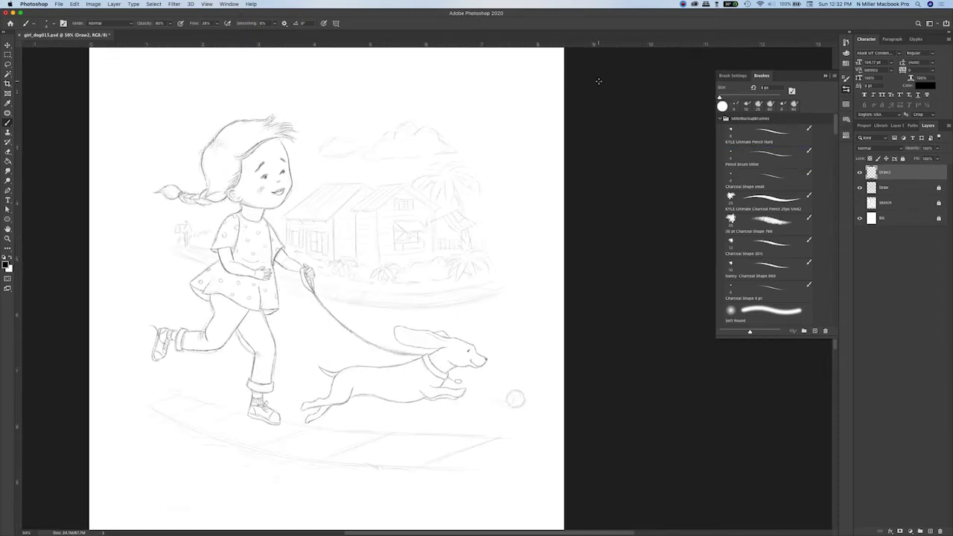
left_click(890, 191)
left_click(9, 65)
left_click(865, 187)
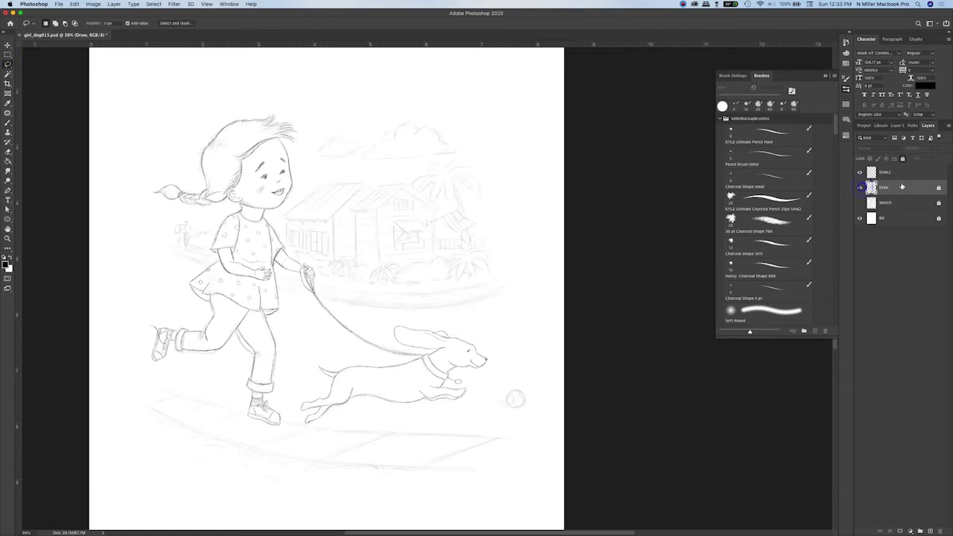
mouse_move(173, 317)
left_mouse_down()
mouse_move(154, 323)
mouse_move(143, 362)
left_mouse_up()
mouse_move(198, 315)
left_mouse_down()
mouse_move(136, 360)
mouse_move(208, 327)
left_mouse_up()
mouse_move(204, 310)
left_mouse_down()
mouse_move(197, 366)
mouse_move(241, 384)
left_mouse_up()
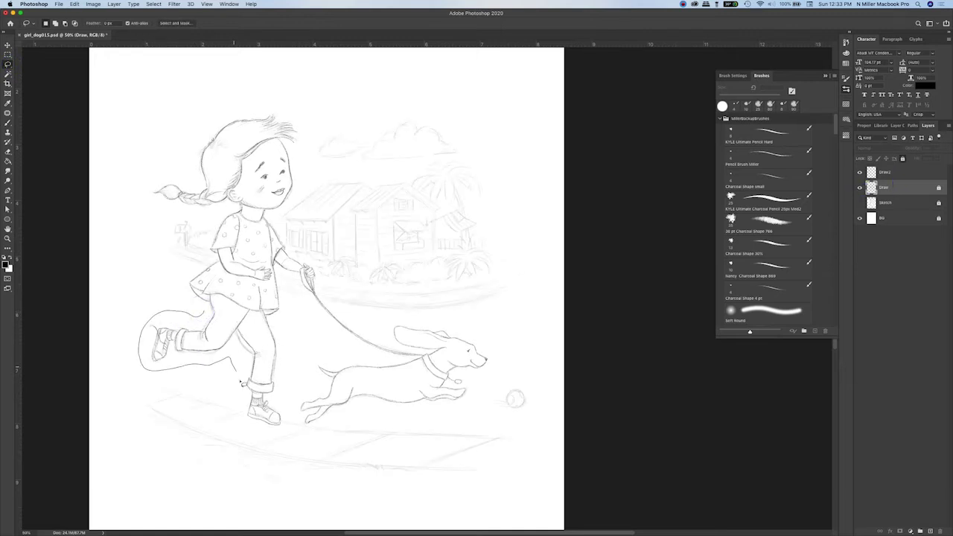
mouse_move(294, 431)
left_mouse_down()
mouse_move(437, 419)
mouse_move(388, 321)
left_mouse_up()
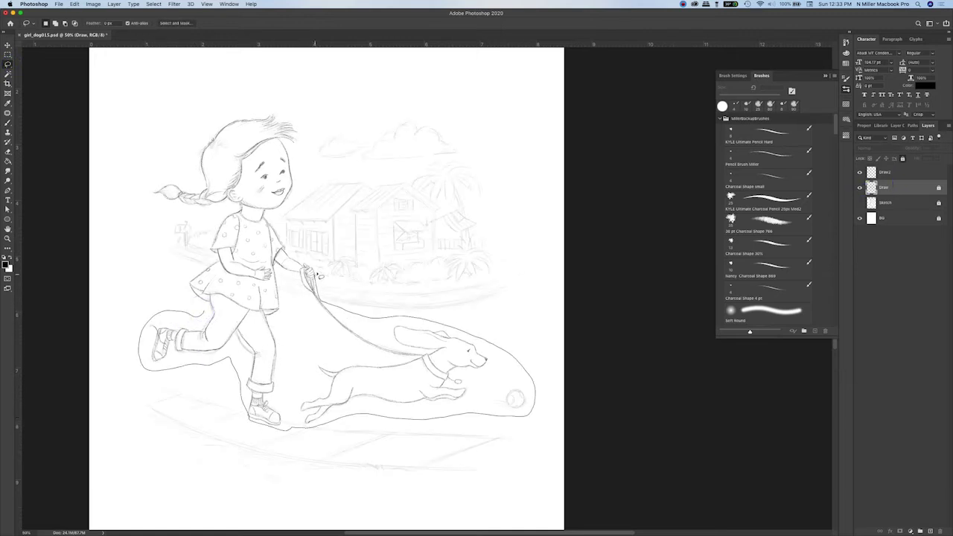
mouse_move(307, 143)
left_mouse_down()
mouse_move(190, 142)
mouse_move(172, 213)
left_mouse_up()
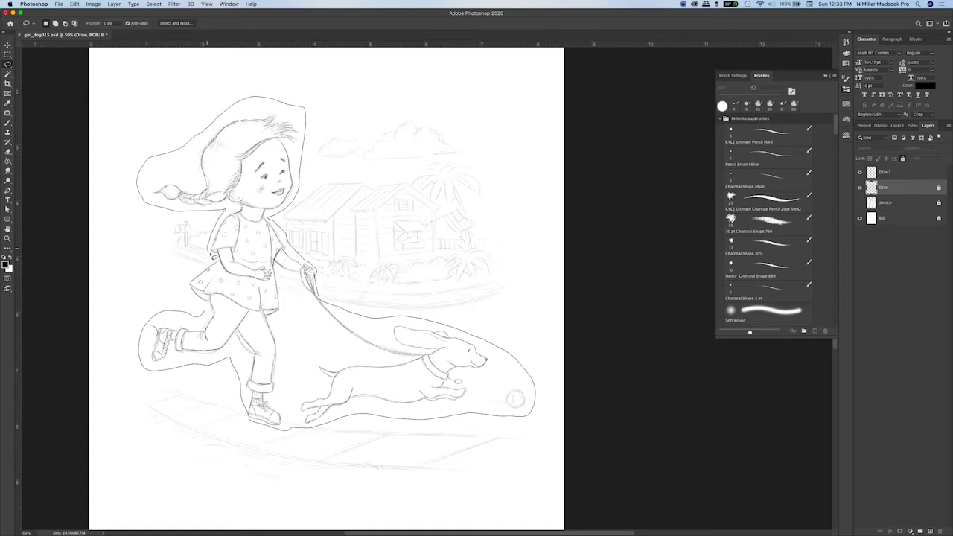
left_click_drag(201, 310, 200, 308)
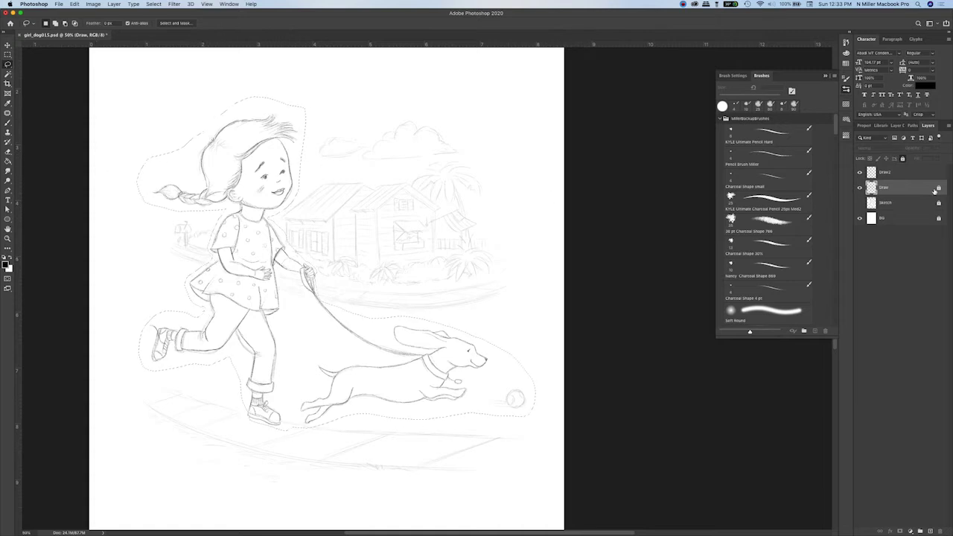
left_click(901, 531)
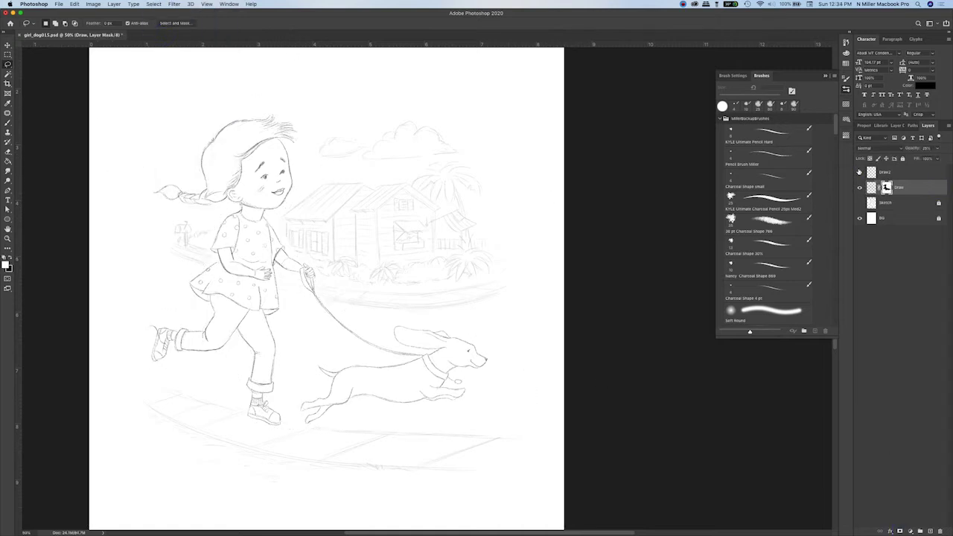
- Lasso a small patch beside the leash on the Draw layer's mask, ready to fill it with the Paint Bucket
key("super+equal")
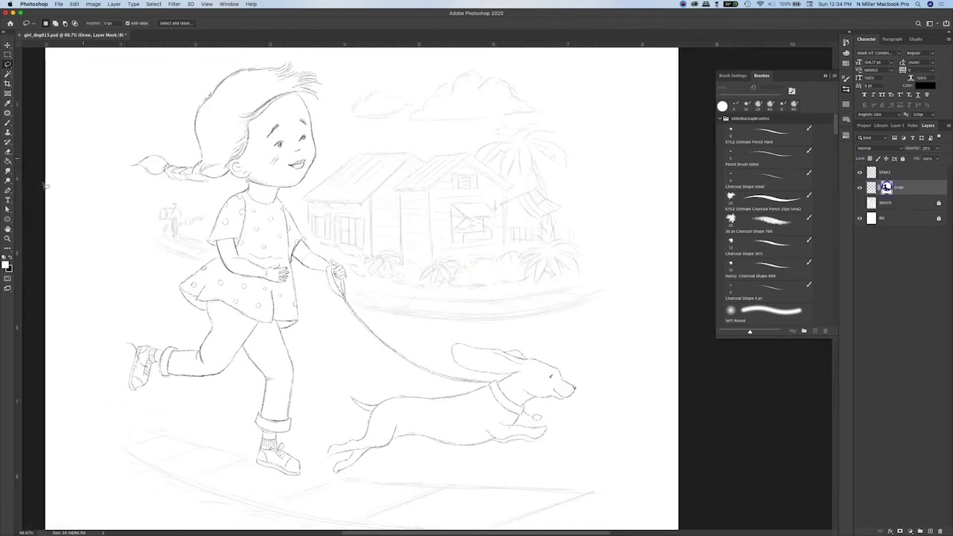
left_click_drag(344, 310, 341, 305)
key("g")
- Raise the Draw layer's opacity to darken the background sketch, and target its layer mask
scroll(498, 385, "down", 5)
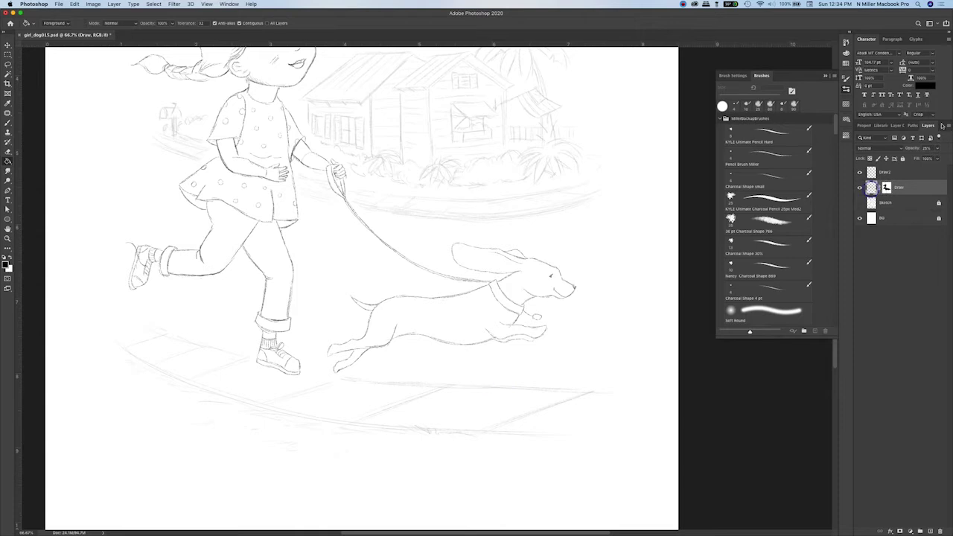
left_click_drag(937, 148, 949, 157)
scroll(645, 245, "up", 2)
key("super+backslash")
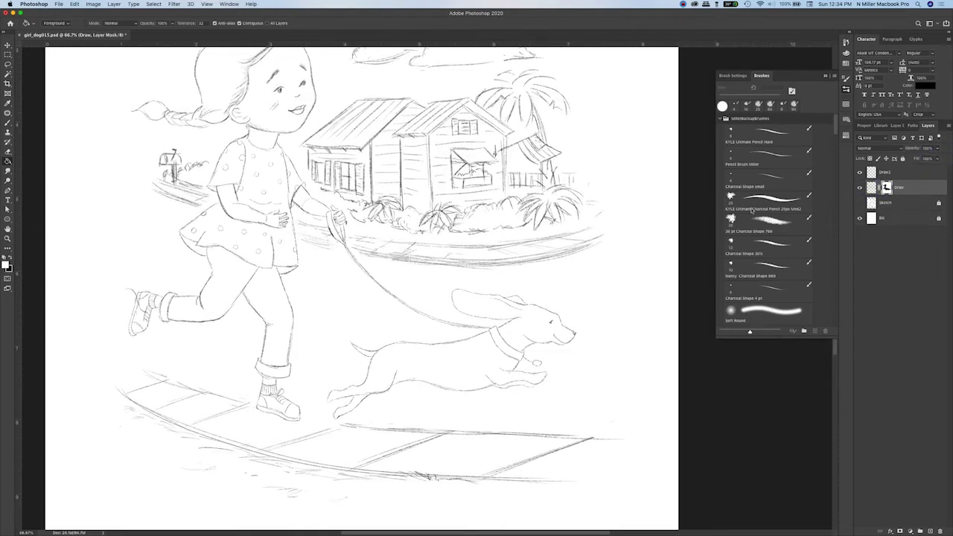
- Fill a lassoed patch of the Draw mask beside the front shoe to restore the sidewalk edge, and lasso the curb near the dress
scroll(573, 283, "up", 2)
left_click(8, 65)
left_click_drag(300, 443, 302, 445)
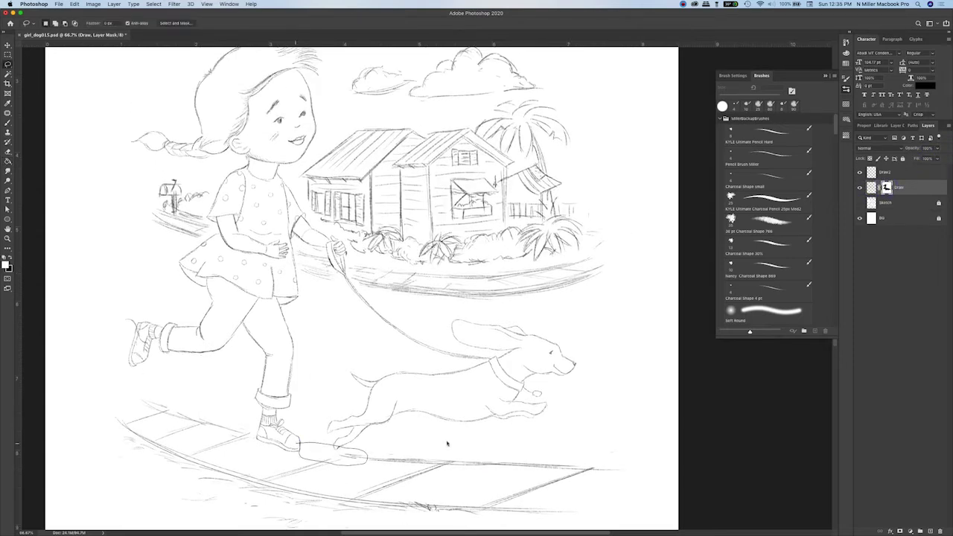
left_click(871, 188)
left_click(887, 188)
key("g")
scroll(270, 365, "up", 2)
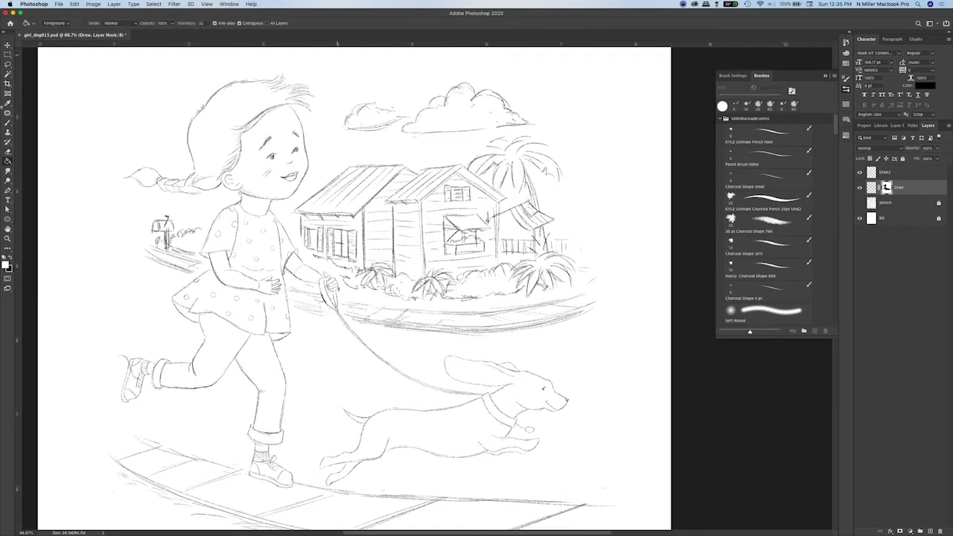
key("l")
scroll(646, 248, "right", 2)
mouse_move(167, 295)
left_mouse_down()
mouse_move(108, 273)
mouse_move(170, 284)
left_mouse_up()
left_click(449, 214)
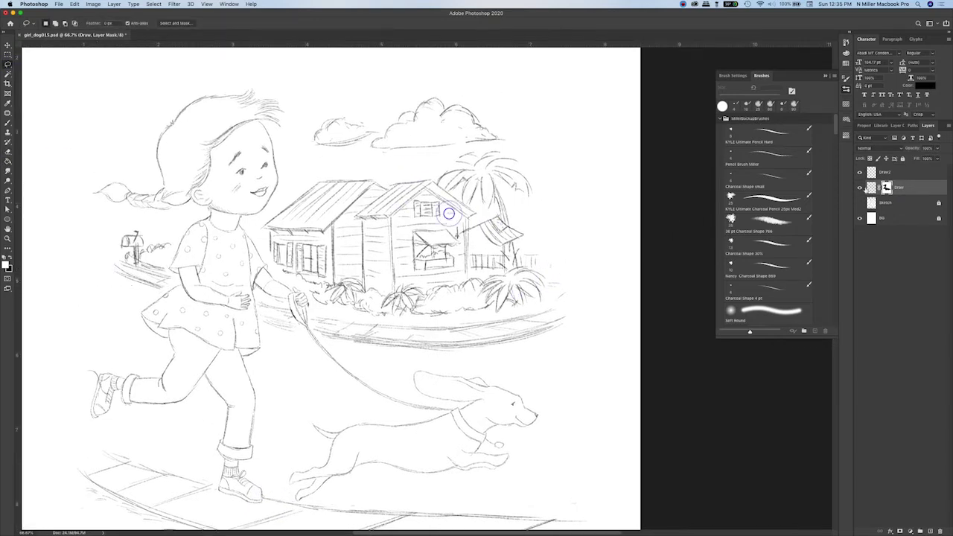
- Load the Draw layer's mask as a selection and exclude the foreground sidewalk from it with the Lasso
left_click(887, 188, "super")
scroll(586, 311, "down", 2)
key("super+minus")
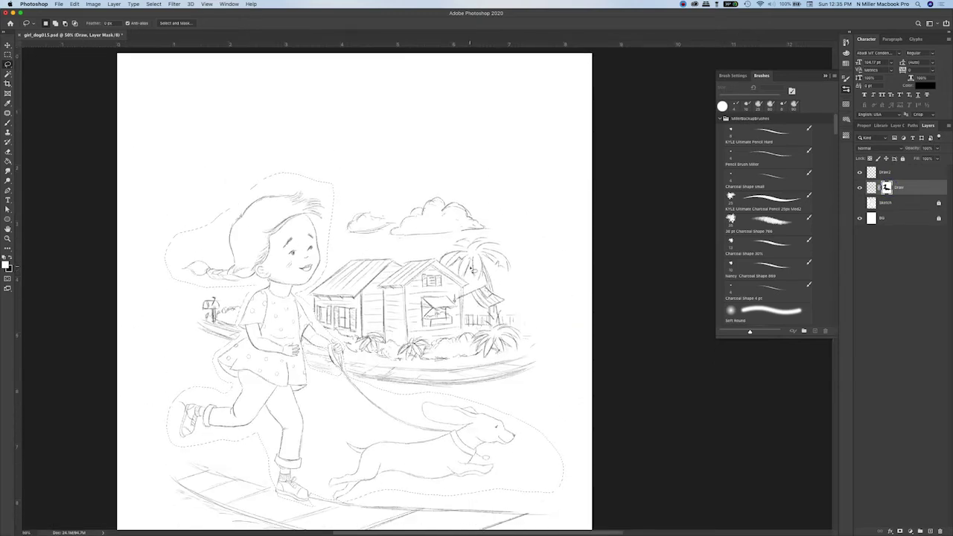
mouse_move(177, 365)
left_mouse_down()
mouse_move(158, 435)
mouse_move(569, 451)
mouse_move(178, 367)
left_mouse_up()
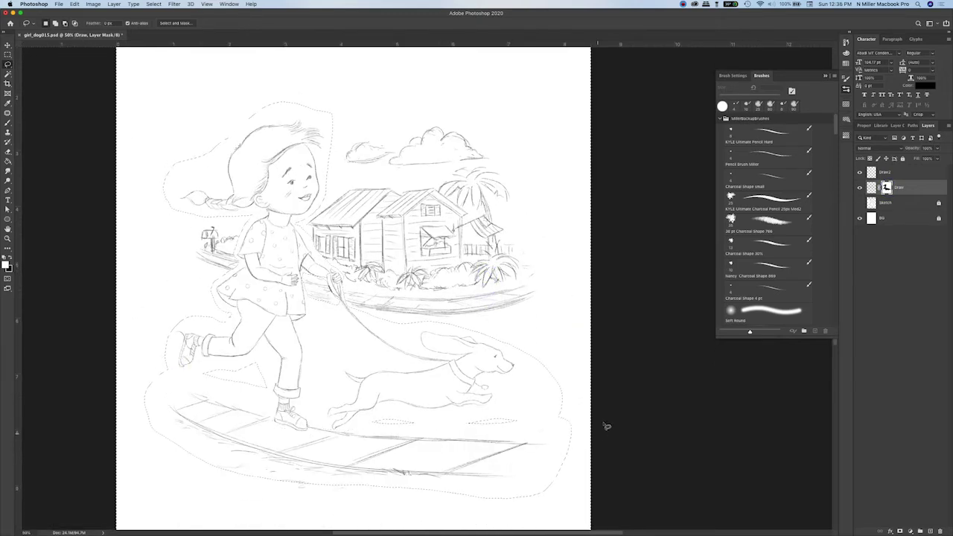
- Cut the selected house background from the Draw layer and paste it in place on a new layer
left_click(872, 187)
scroll(867, 242, "up", 1)
key("super+x")
left_click(74, 4)
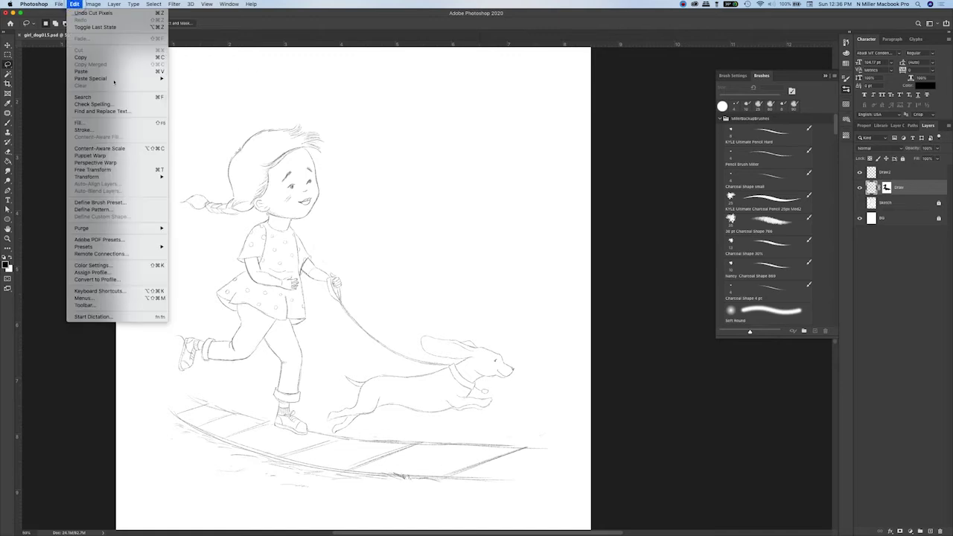
mouse_move(111, 79)
left_click(195, 88)
- Set the pasted background layer's opacity to 57% and rename it House
left_click_drag(937, 148, 923, 159)
double_click(885, 187)
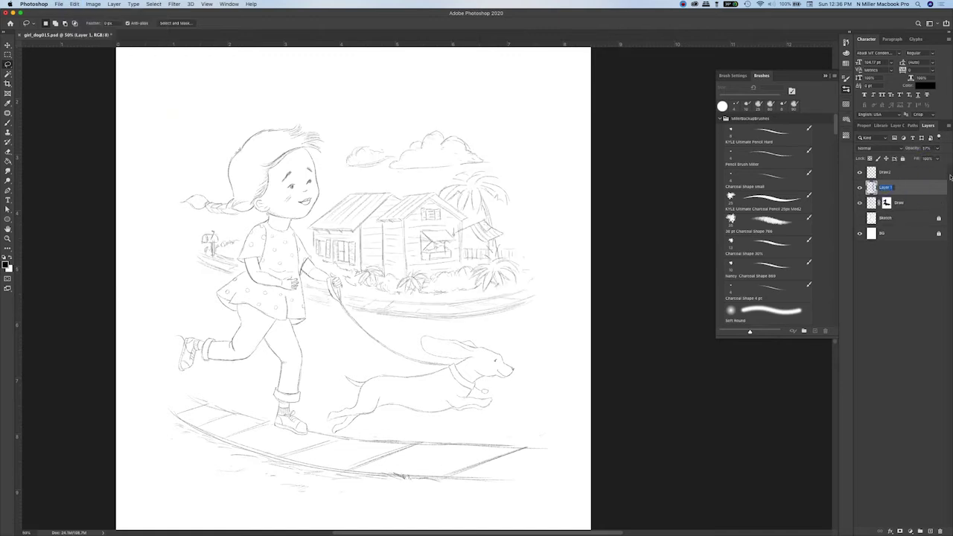
- Toggle the Draw2 layer's visibility to compare its line work, and run a Levels adjustment on that layer
left_click(891, 175)
key("super+l")
left_click(507, 81)
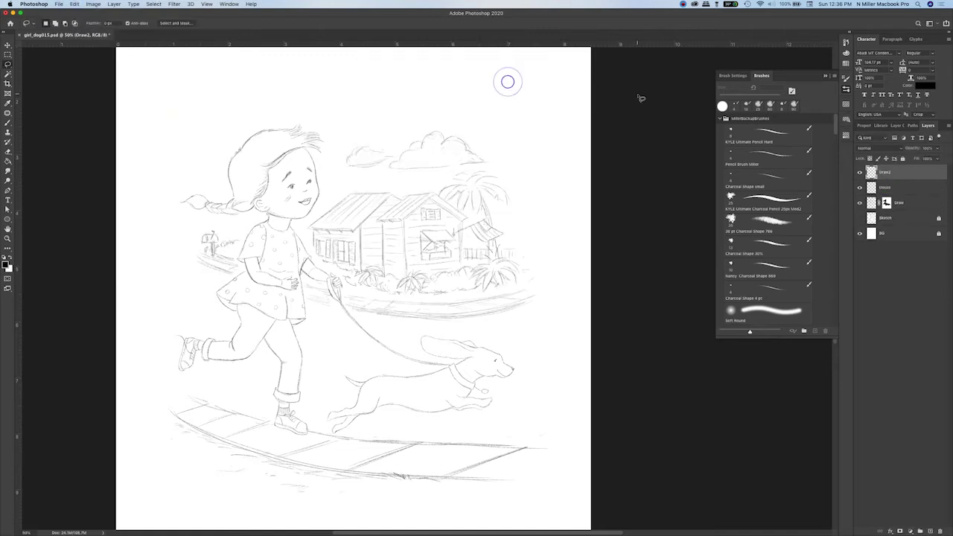
key("super+plus")
left_click(860, 172)
left_click(860, 173)
left_click(103, 4)
left_click(201, 31)
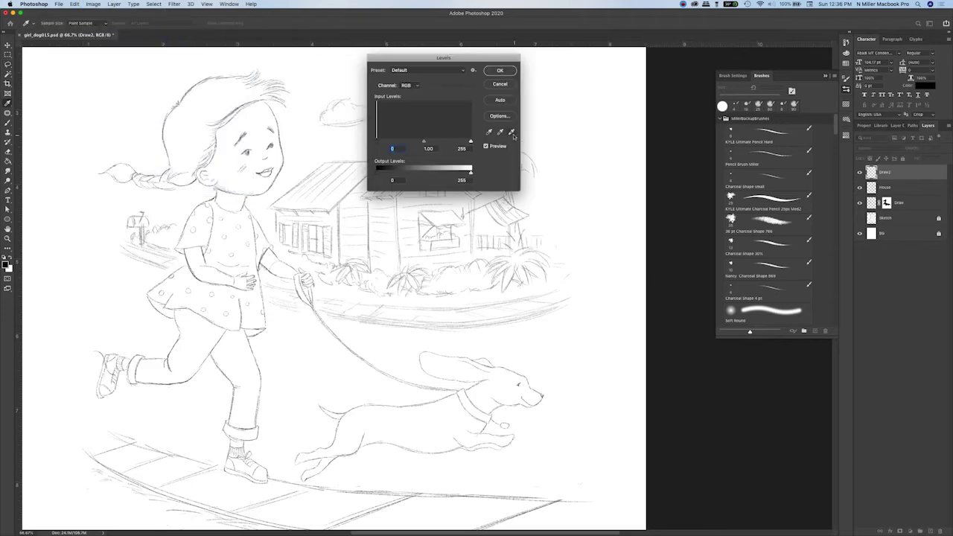
left_click(489, 132)
left_click(500, 70)
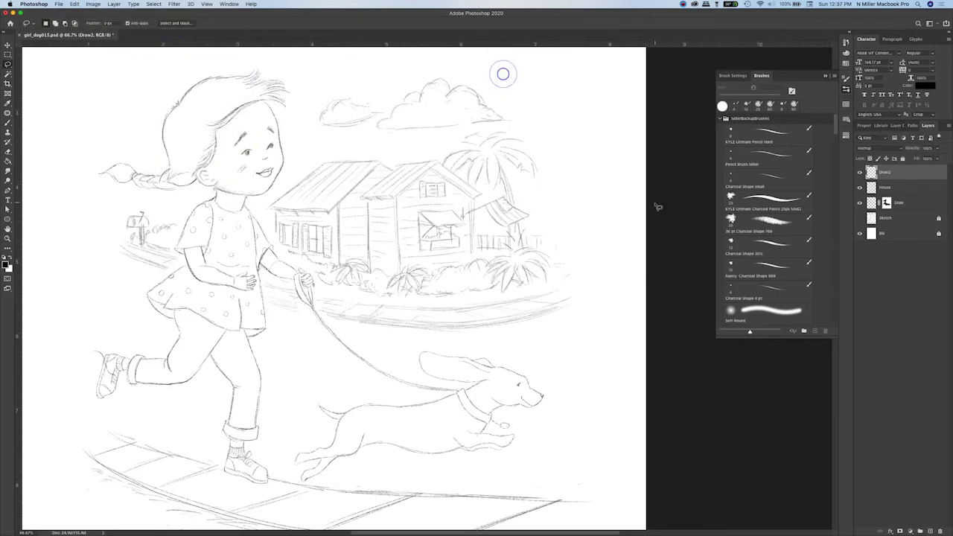
- Add a new layer above House and redraw the far sidewalk's curved edges with the Pencil Brush Miller brush
left_click(890, 187)
scroll(702, 245, "down", 5)
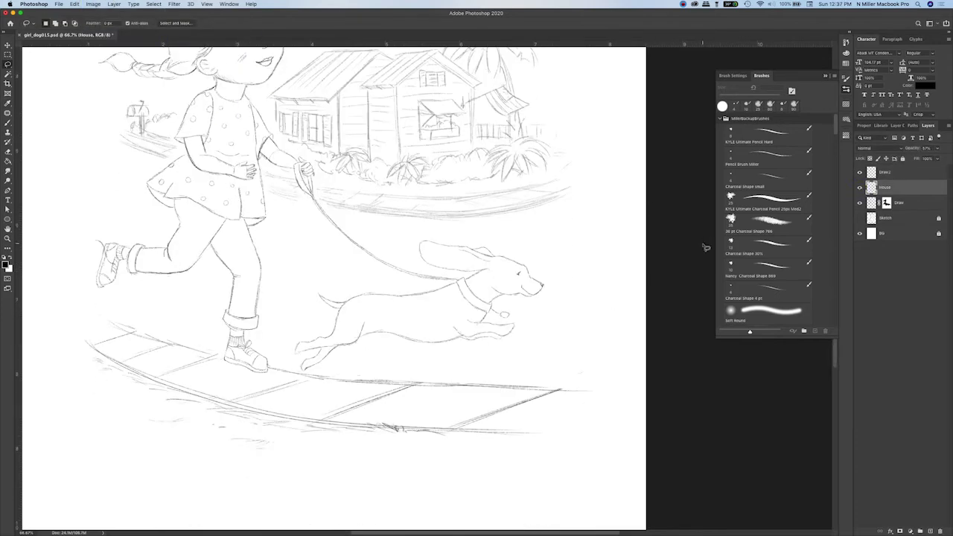
scroll(743, 466, "up", 3)
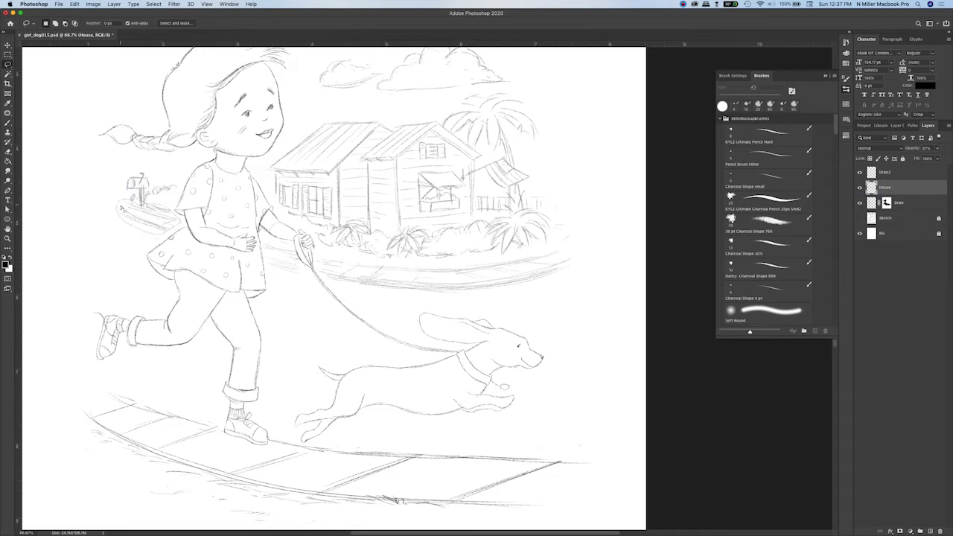
left_click(930, 531)
left_click(767, 154)
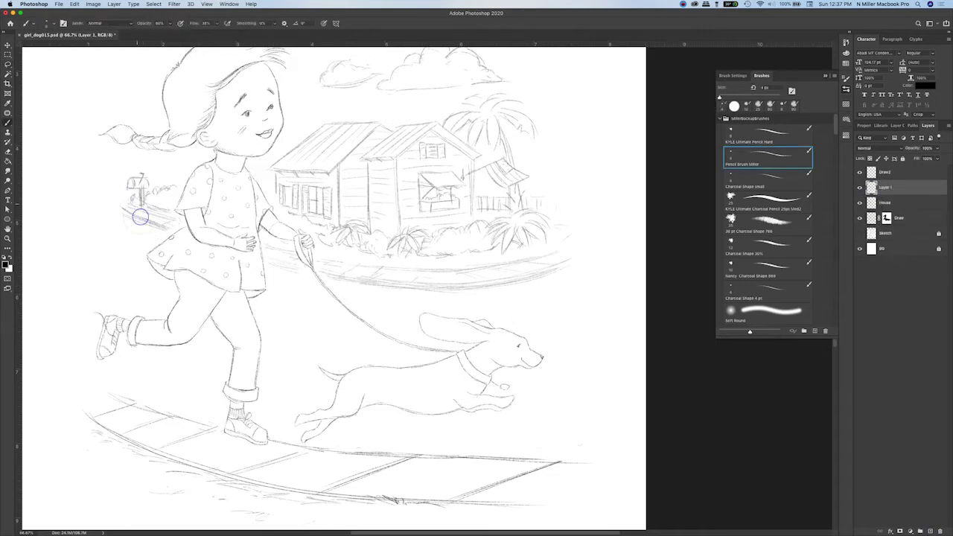
mouse_move(301, 263)
left_mouse_down()
mouse_move(321, 273)
mouse_move(505, 282)
mouse_move(598, 255)
left_mouse_up()
left_click_drag(440, 270, 587, 242)
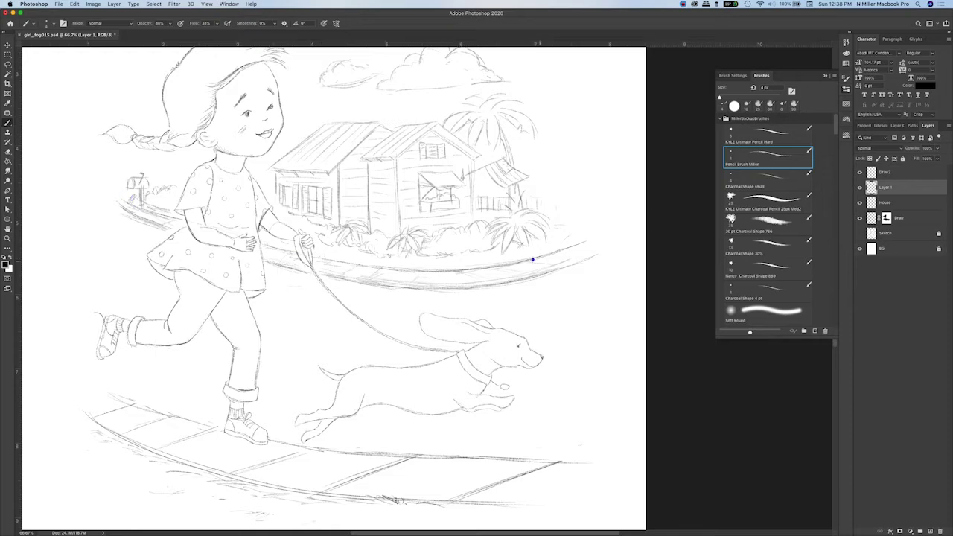
- Rotate the canvas to refine the far sidewalk's edges and paving lines on the new layer, then restore the upright view
double_click(9, 229)
key("r")
mouse_move(502, 313)
left_mouse_down()
mouse_move(419, 344)
mouse_move(419, 320)
left_mouse_up()
left_click(9, 229)
left_click(8, 123)
left_click_drag(452, 168, 444, 188)
mouse_move(428, 250)
left_mouse_down()
mouse_move(415, 326)
mouse_move(437, 438)
left_mouse_up()
key("super+z")
key("super+z")
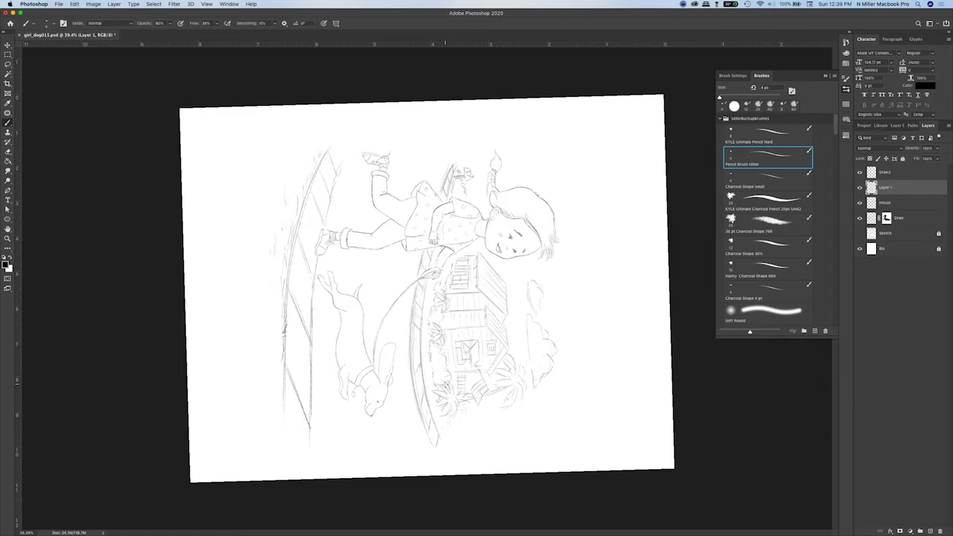
double_click(8, 230)
key("r")
left_click(116, 23)
left_click_drag(9, 229, 32, 229)
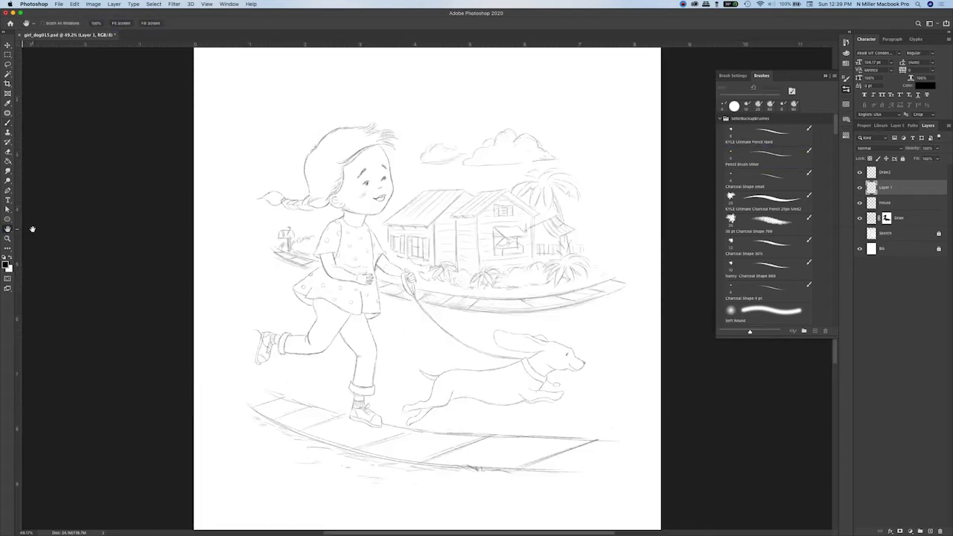
- Lasso and delete the old rough sidewalk lines near the leash on the House layer, and touch up the far sidewalk
left_click(891, 203)
key("l")
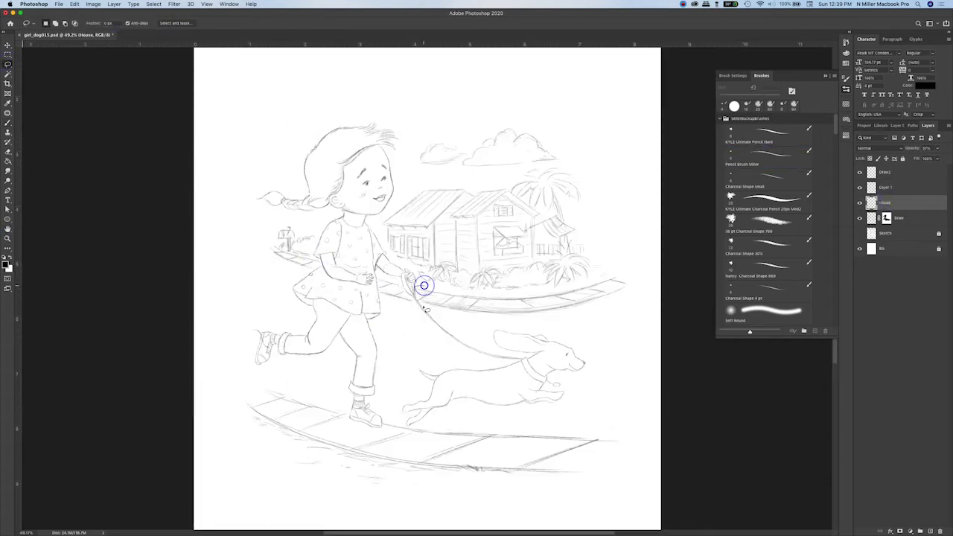
mouse_move(424, 306)
left_mouse_down()
mouse_move(476, 296)
mouse_move(425, 292)
left_mouse_up()
key("Delete")
left_click(601, 334)
key("b")
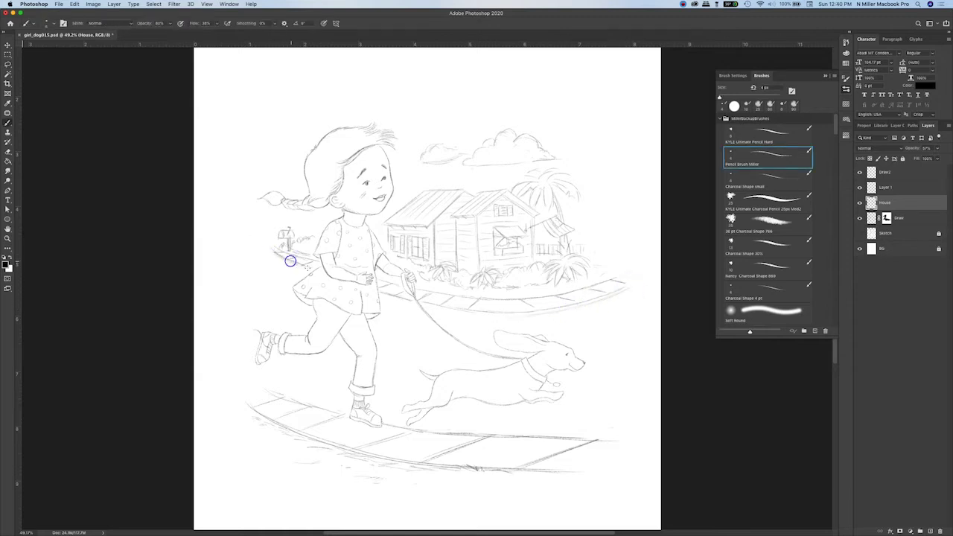
left_click_drag(498, 315, 528, 315)
- Merge all layers from Draw2 down to Draw into a single layer
left_click(906, 171)
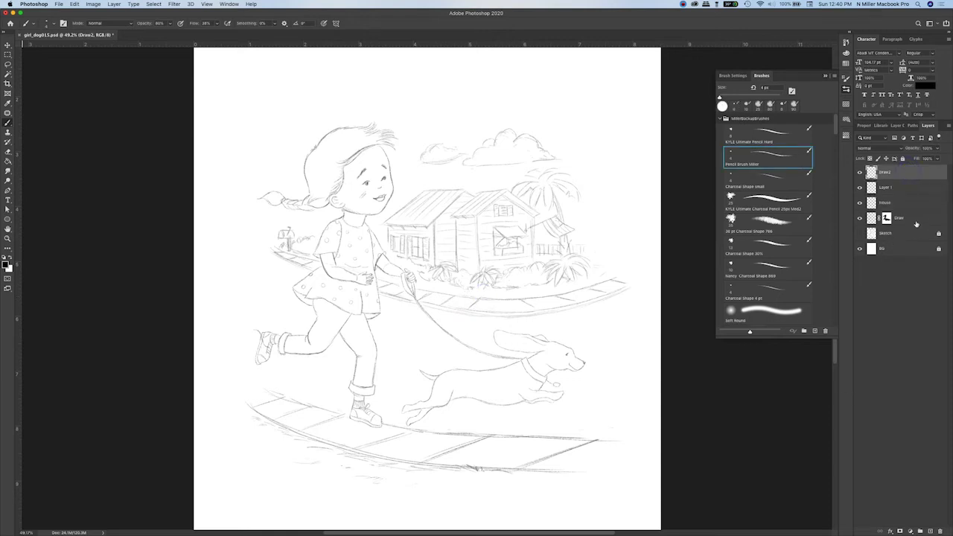
left_click(916, 221, "shift")
key("super+e")
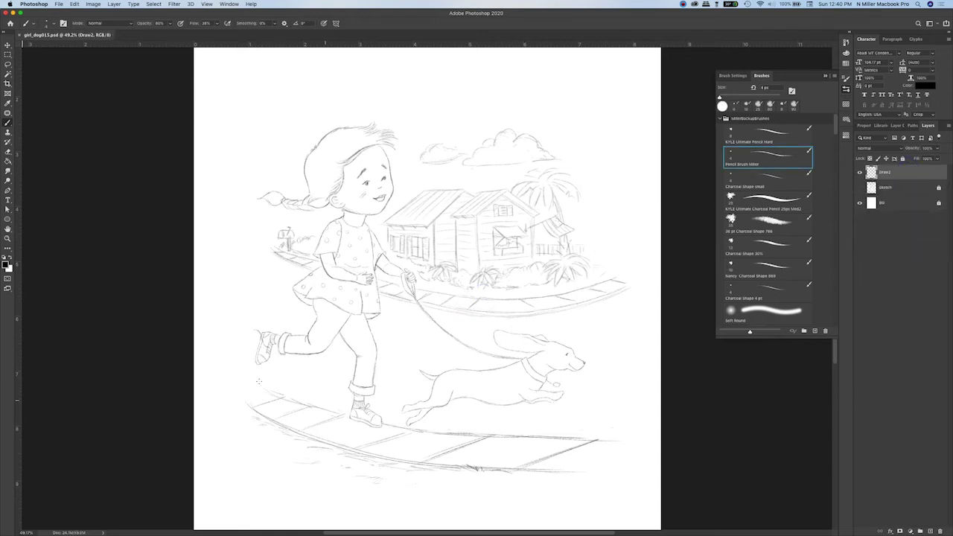
- Lasso the foreground sidewalk and transform it by slightly shifting its lower-left corner
left_click(8, 65)
mouse_move(292, 383)
left_mouse_down()
mouse_move(232, 407)
mouse_move(340, 456)
mouse_move(324, 396)
mouse_move(290, 382)
left_mouse_up()
left_click(74, 5)
mouse_move(104, 179)
left_click(187, 209)
left_click_drag(231, 454, 233, 450)
key("Return")
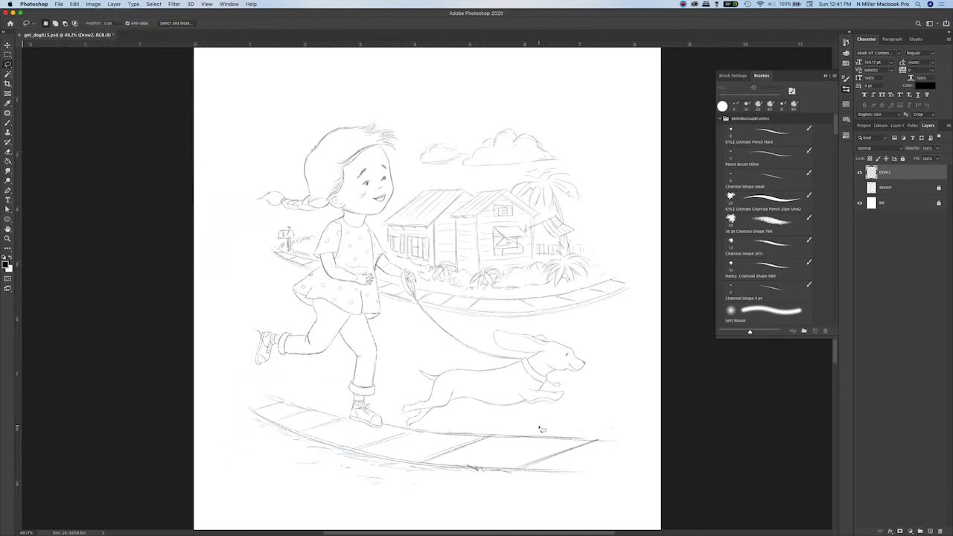
- Select the whole foreground sidewalk with the Lasso, move it slightly up toward the runners' feet, and deselect it
mouse_move(257, 379)
left_mouse_down()
mouse_move(268, 466)
mouse_move(456, 423)
left_mouse_up()
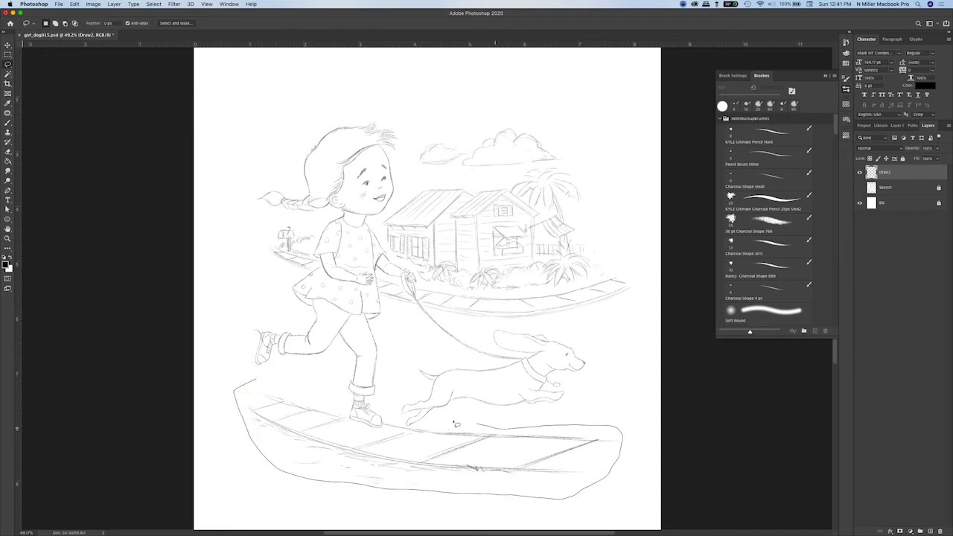
left_click_drag(385, 426, 257, 380)
key("v")
mouse_move(464, 450)
left_mouse_down()
mouse_move(504, 461)
mouse_move(511, 446)
left_mouse_up()
key("super+z")
key("super+d")
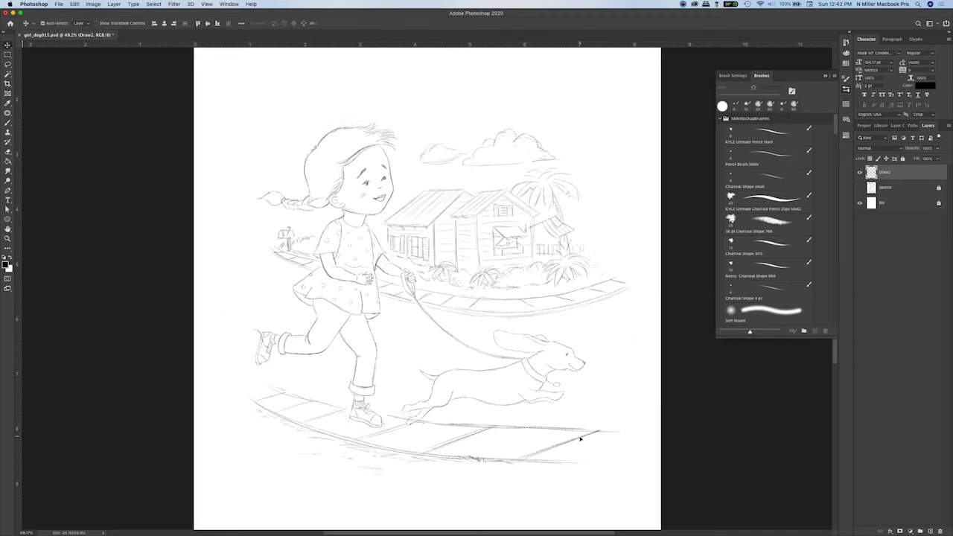
- Draw a small ball with motion lines in front of the dog on the Draw2 layer, checking the Sketch layer for reference
key("super+equal")
key("b")
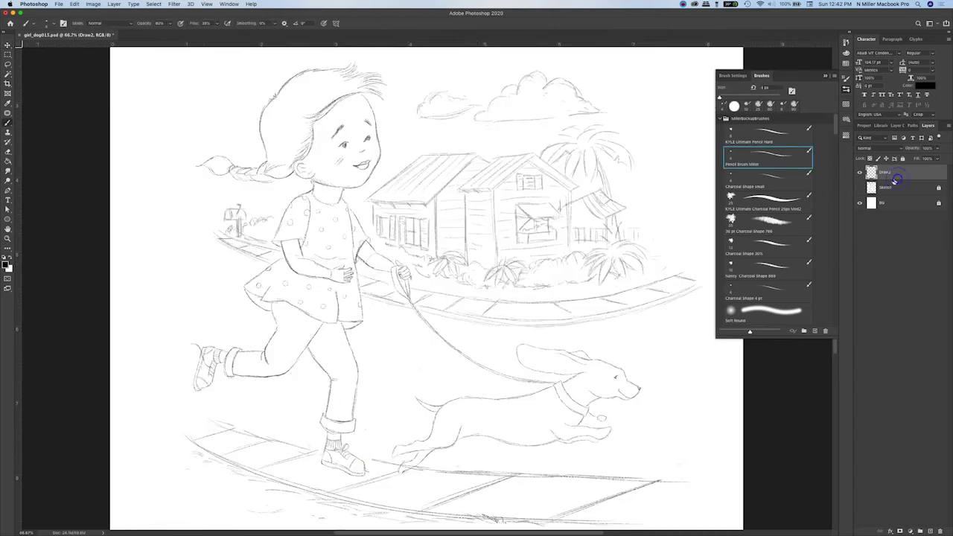
key("super+shift+alt+n")
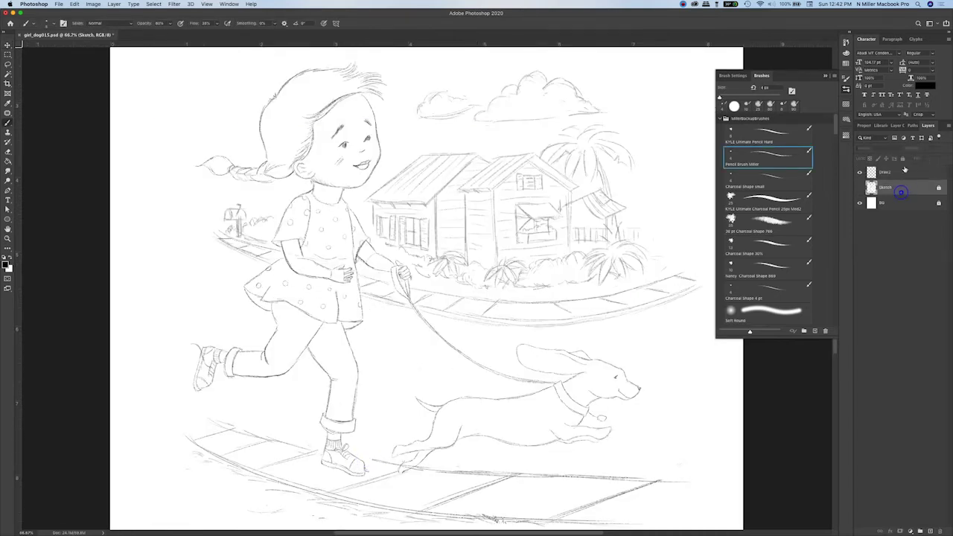
key("super+z")
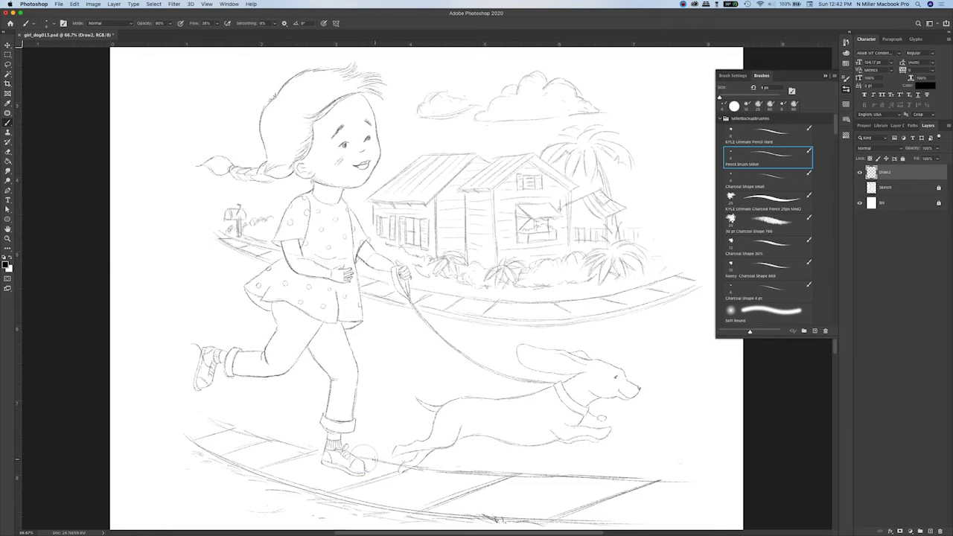
mouse_move(697, 417)
left_mouse_down()
mouse_move(610, 438)
mouse_move(591, 425)
mouse_move(604, 433)
left_mouse_up()
left_click(767, 157)
left_click(861, 188)
left_click(860, 187)
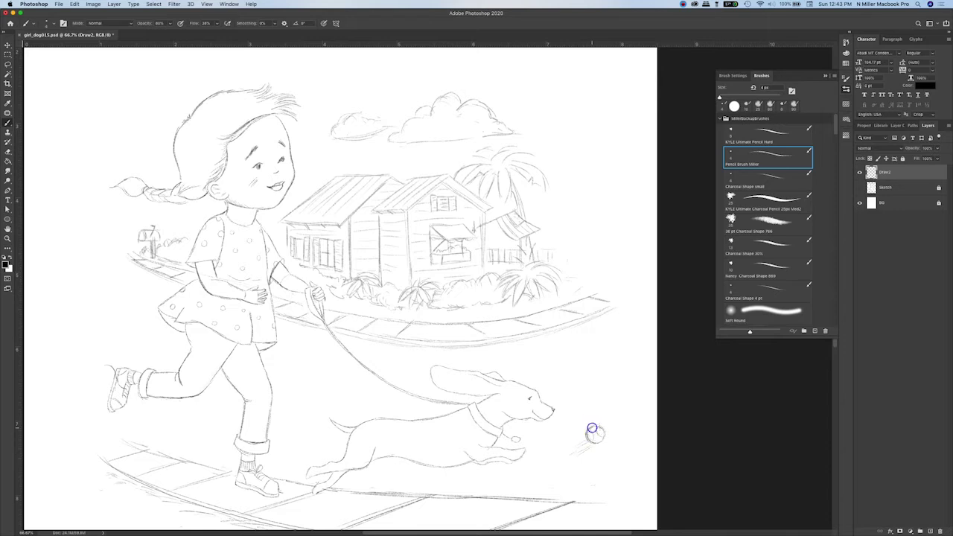
scroll(443, 356, "left", 5)
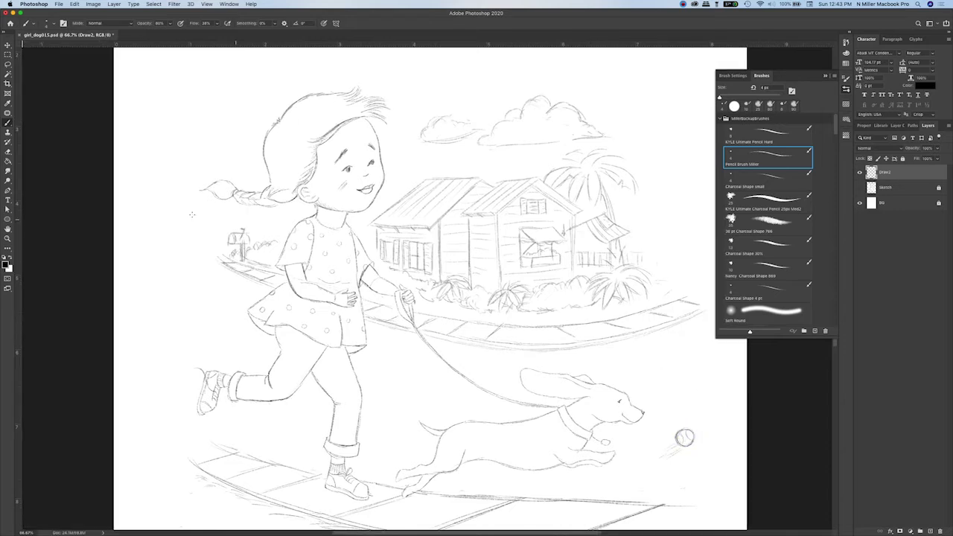
- Strengthen the pencil outlines of the girl's braid, dress, legs and shoes
left_click_drag(204, 190, 268, 206)
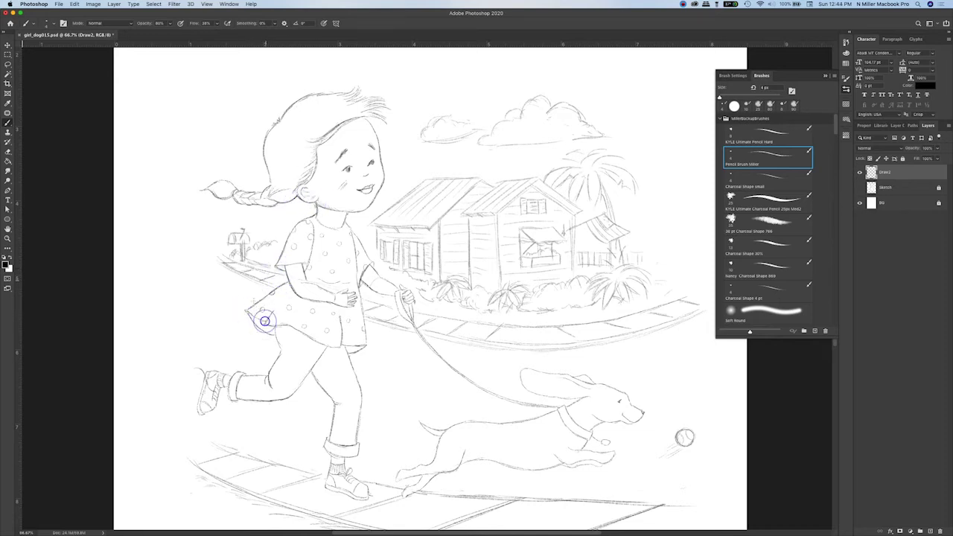
mouse_move(266, 321)
left_mouse_down()
mouse_move(251, 312)
mouse_move(319, 382)
left_mouse_up()
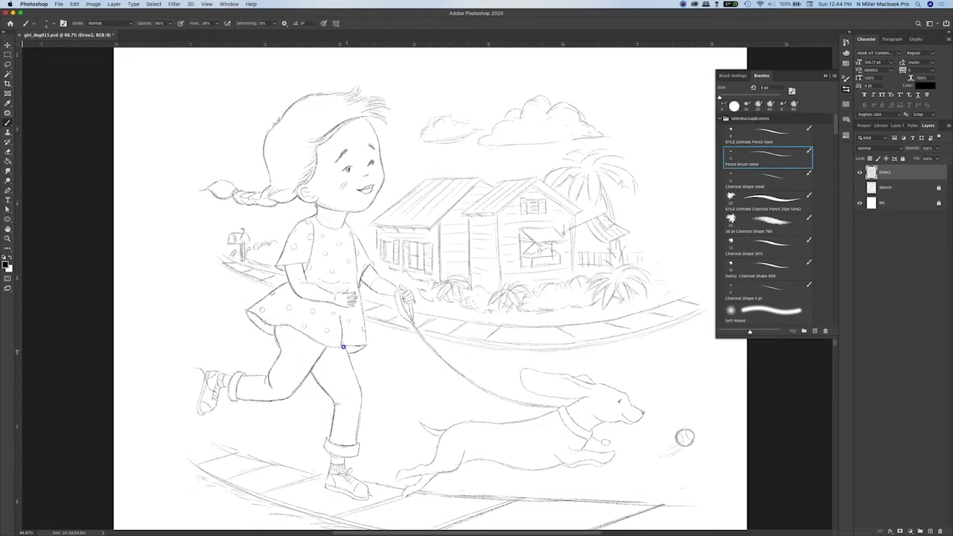
left_click_drag(351, 228, 357, 281)
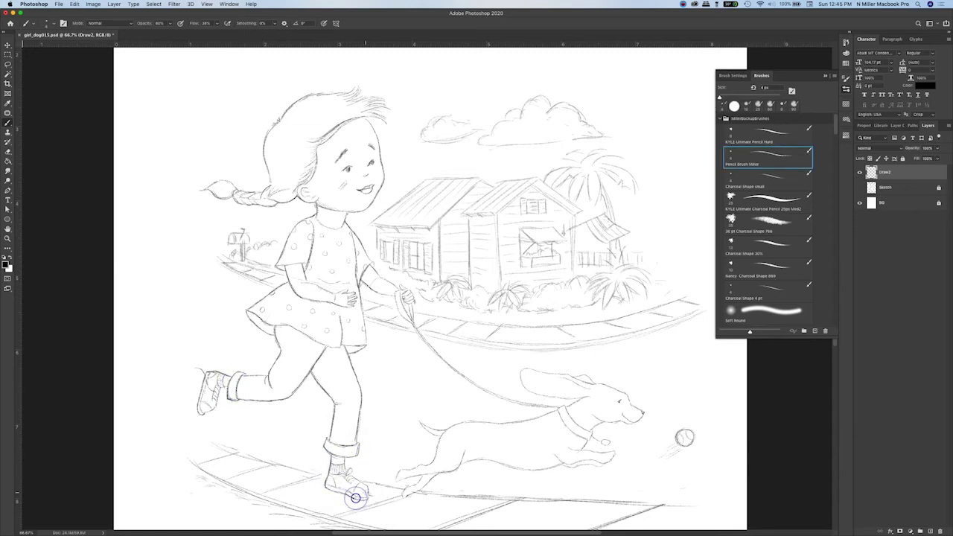
- Darken the dog's outline along its hind legs, belly, back, ear and head
left_click_drag(442, 475, 405, 470)
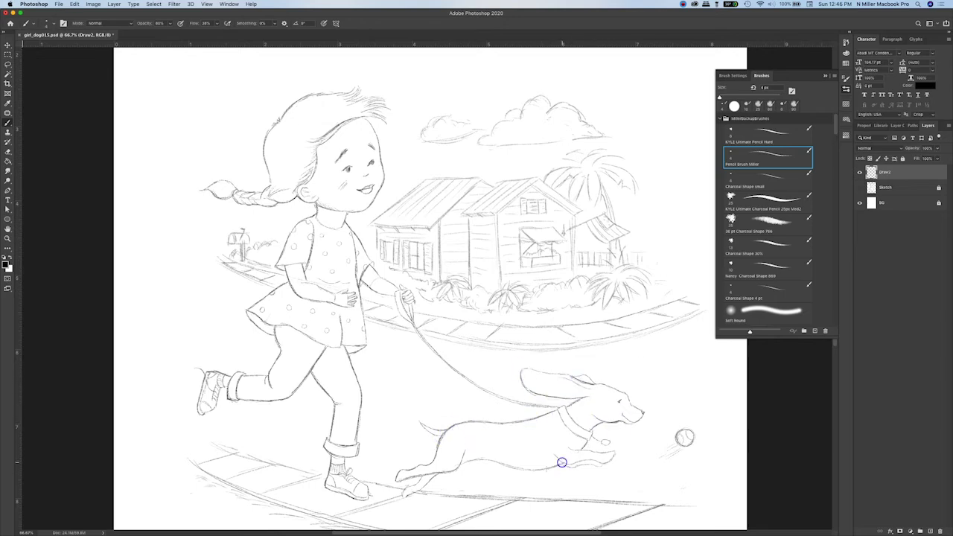
left_click_drag(552, 465, 367, 359)
key("super+minus")
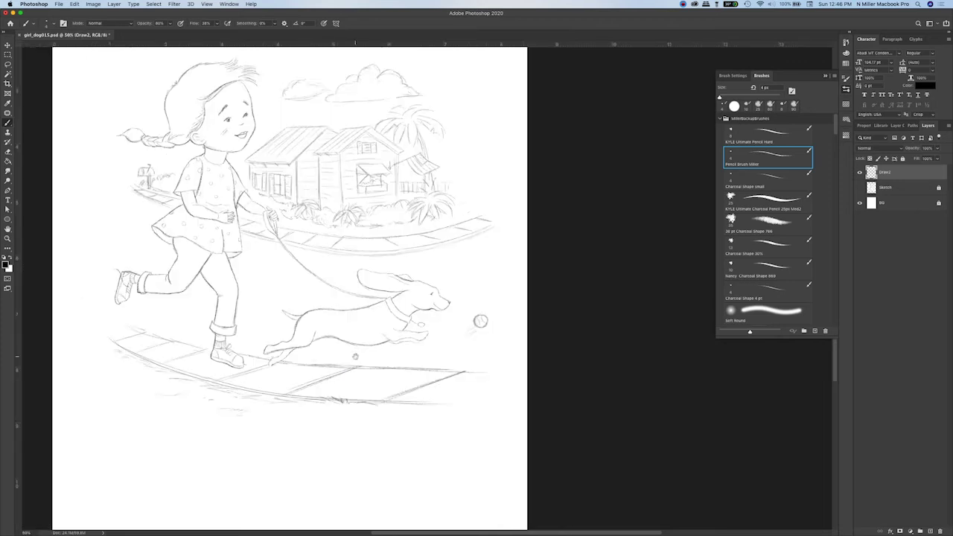
key("super+plus")
key("e")
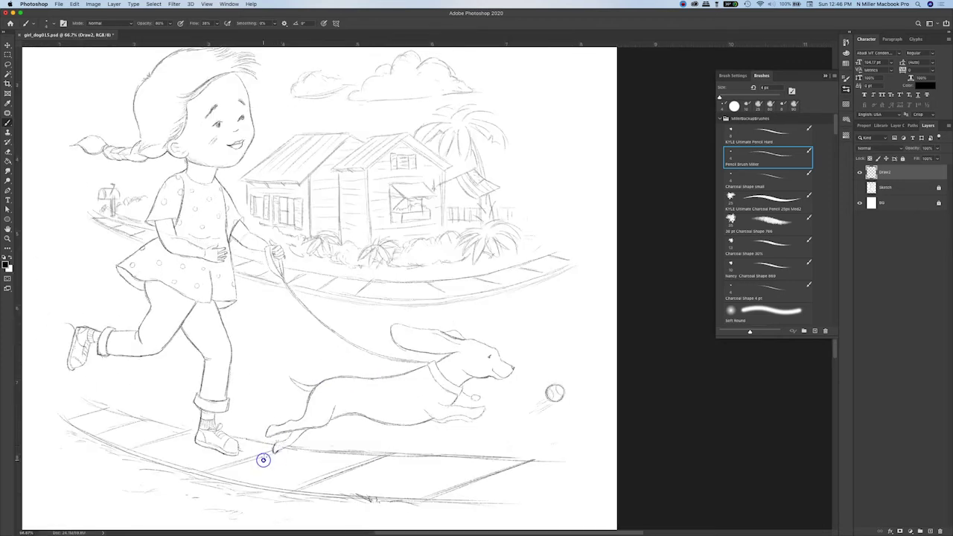
key("bracketleft")
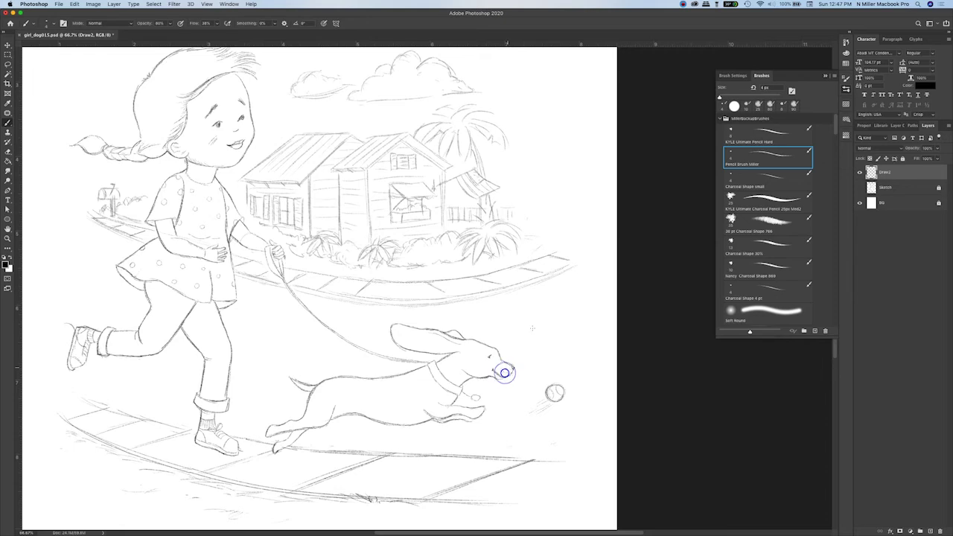
- View the whole drawing and save the file
key("super+minus")
left_click_drag(382, 211, 415, 260)
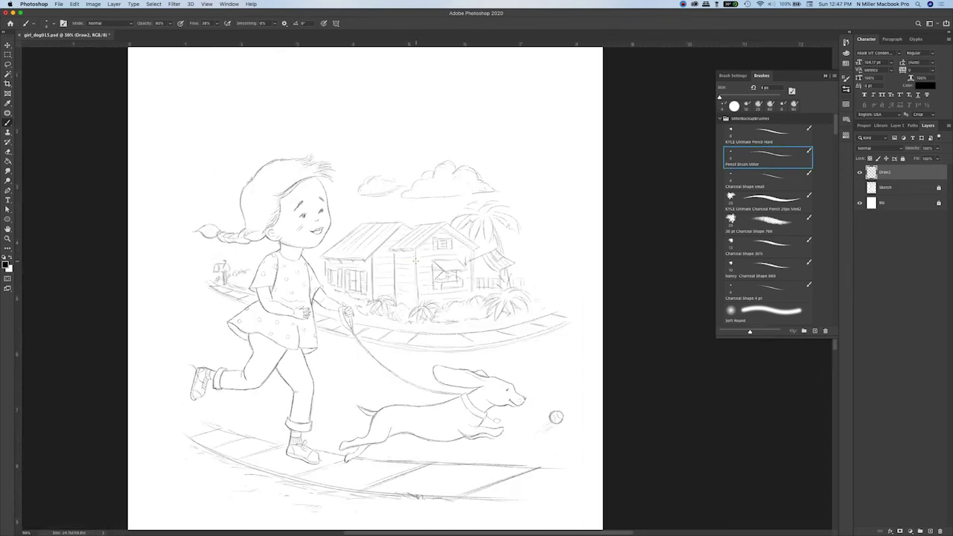
left_click_drag(451, 101, 416, 73)
left_click(59, 5)
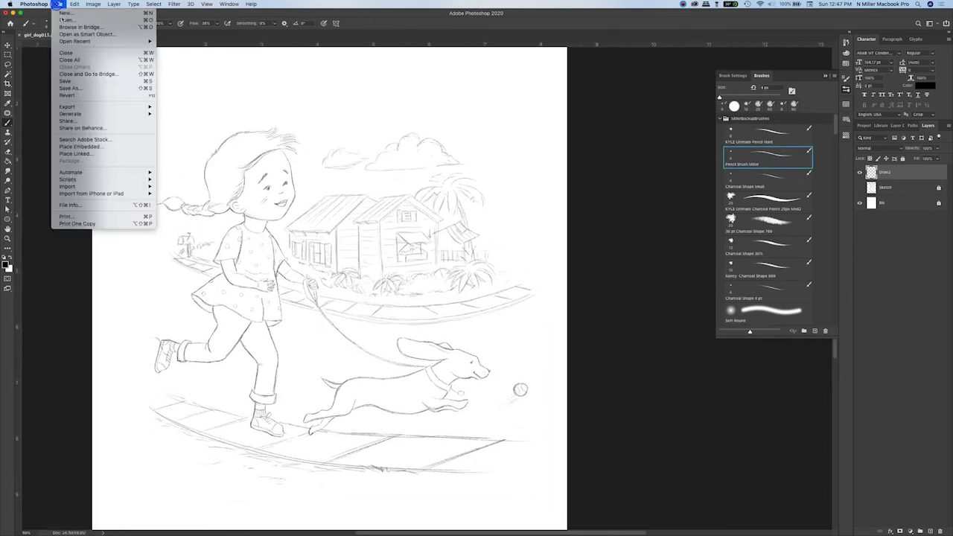
left_click(73, 81)
left_click(58, 4)
left_click(76, 85)
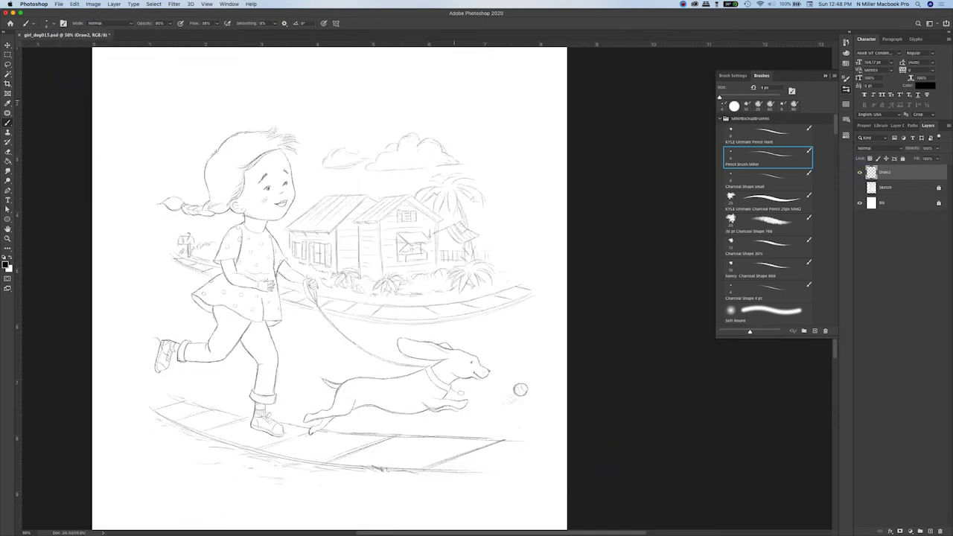
- Lasso the foreground sidewalk around the feet and enlarge it proportionally to about 122% with Free Transform
key("super+minus")
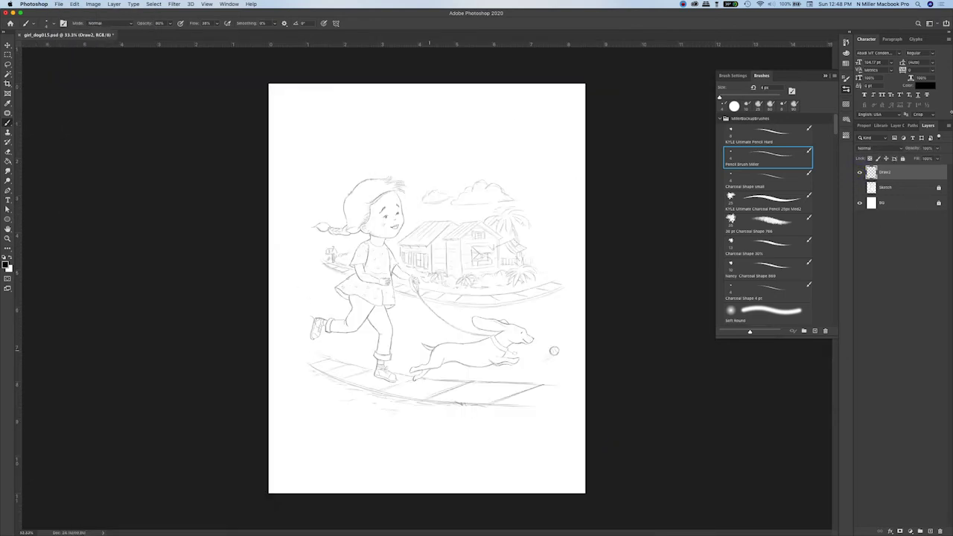
key("super+plus")
key("super+plus")
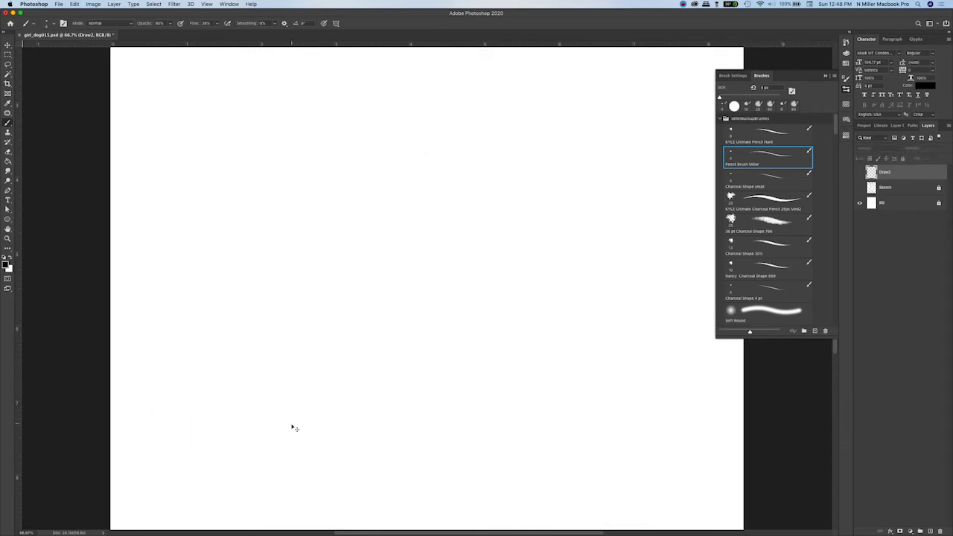
key("super+minus")
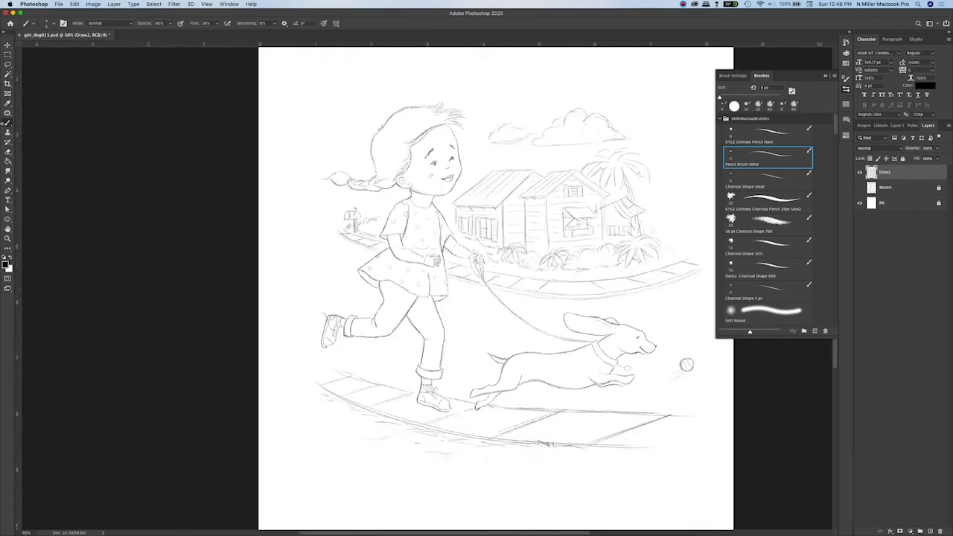
key("l")
mouse_move(370, 367)
left_mouse_down()
mouse_move(520, 465)
mouse_move(495, 408)
left_mouse_up()
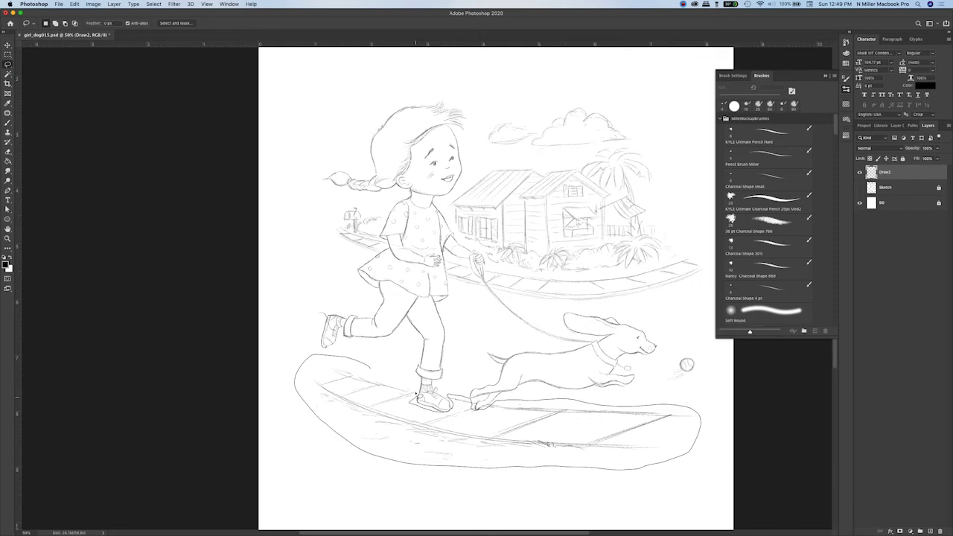
left_click_drag(416, 393, 371, 368)
key("super+t")
left_click_drag(498, 471, 481, 493)
left_click_drag(497, 355, 497, 352)
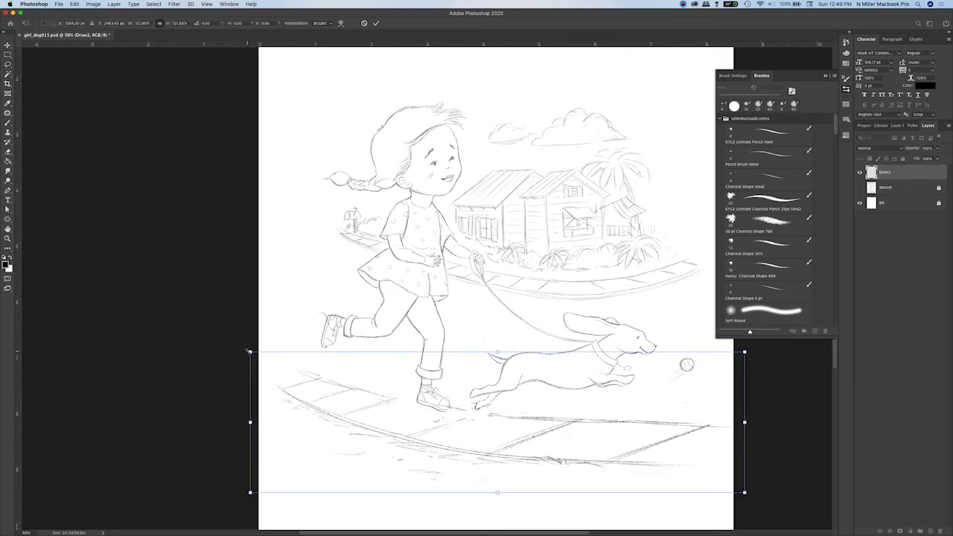
- Narrow the sidewalk's transform box while stretching it taller, apply the transformation and deselect
left_click_drag(249, 351, 267, 347)
left_click_drag(745, 493, 736, 498)
left_click_drag(267, 498, 267, 497)
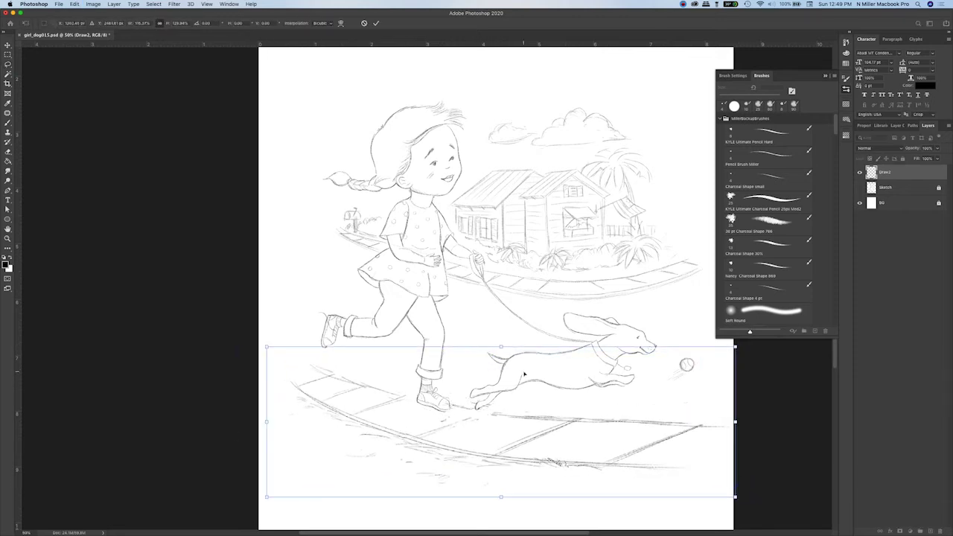
left_click_drag(502, 497, 502, 499)
left_click(376, 23)
key("super+d")
- Lasso the left part of the enlarged foreground sidewalk and delete it
mouse_move(408, 391)
left_mouse_down()
mouse_move(306, 416)
mouse_move(455, 403)
left_mouse_up()
key("Delete")
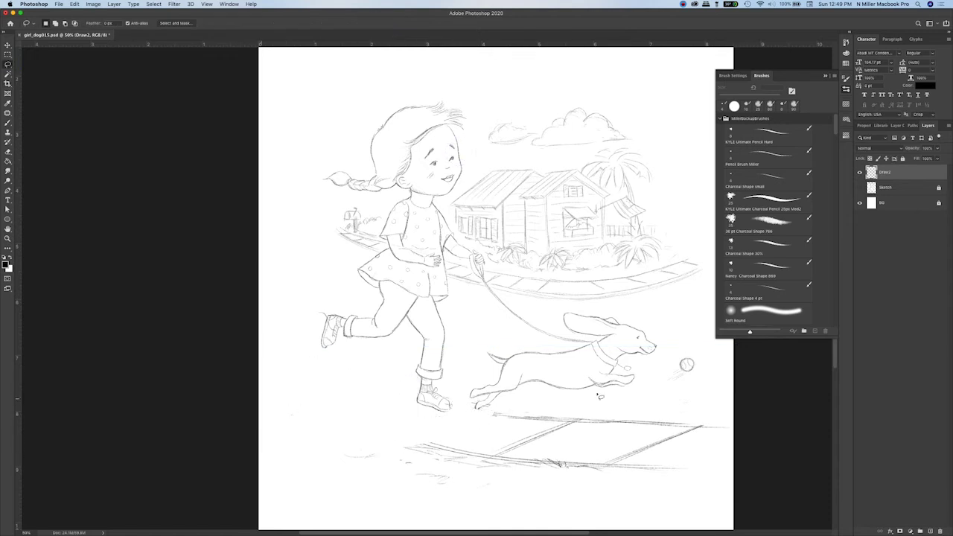
- On a new layer, sketch the foreground sidewalk's missing left part with the Pencil Brush Miller: both long edges and a slab divider
key("b")
left_click(930, 531)
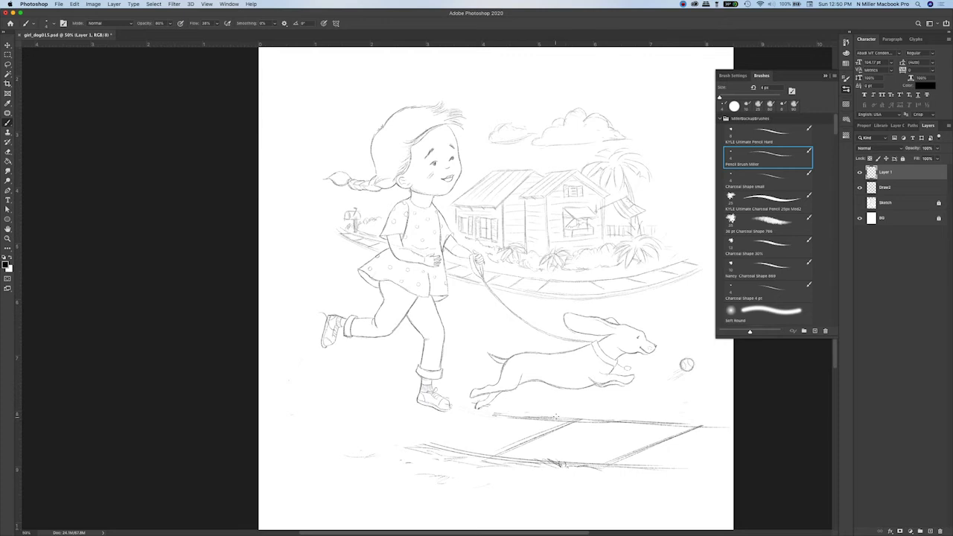
left_click_drag(556, 418, 370, 399)
left_click_drag(302, 431, 691, 463)
left_click_drag(381, 441, 452, 415)
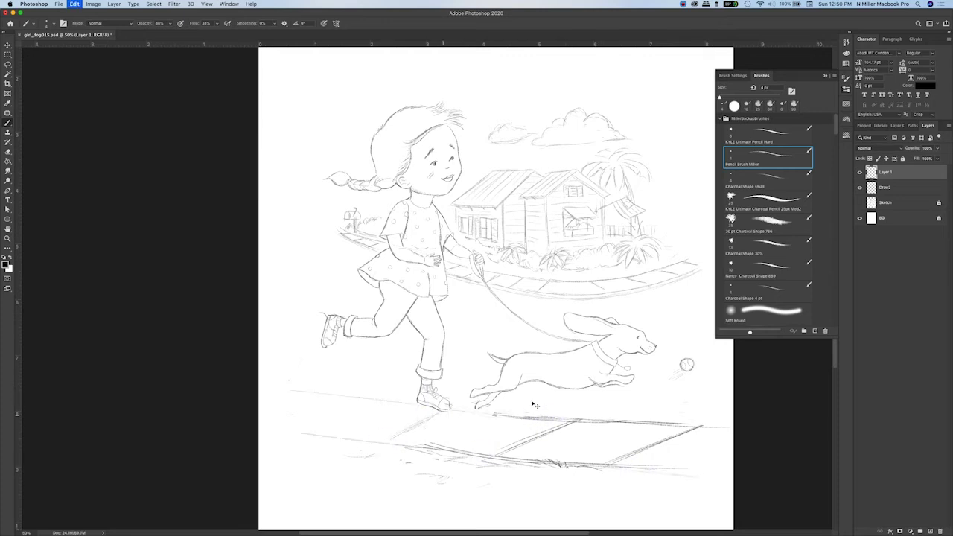
- Add the leftmost slab divider and edge touches to the foreground sidewalk, and merge the layer down into Draw2
left_click_drag(296, 428, 369, 397)
left_click_drag(295, 432, 311, 435)
left_click_drag(319, 393, 342, 396)
key("super+z")
left_click(477, 405)
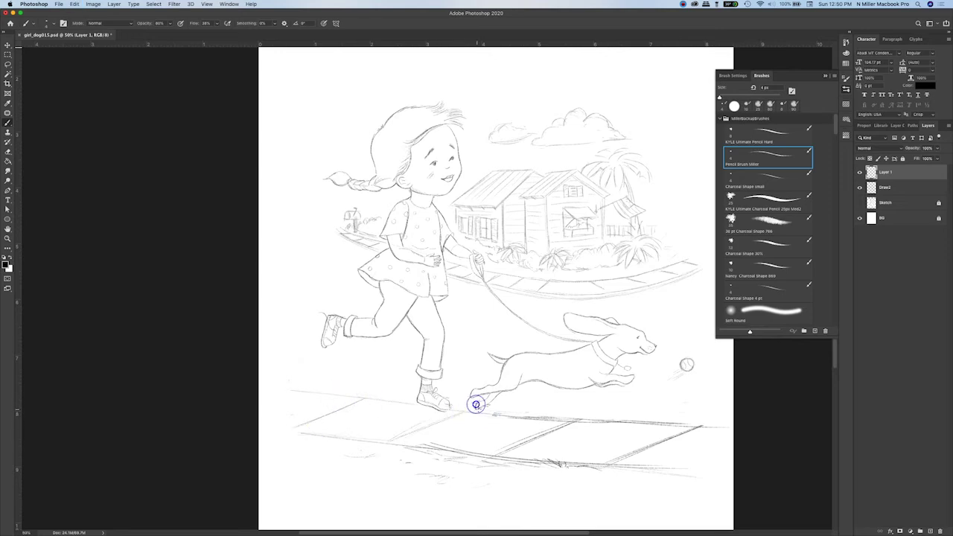
key("ctrl+e")
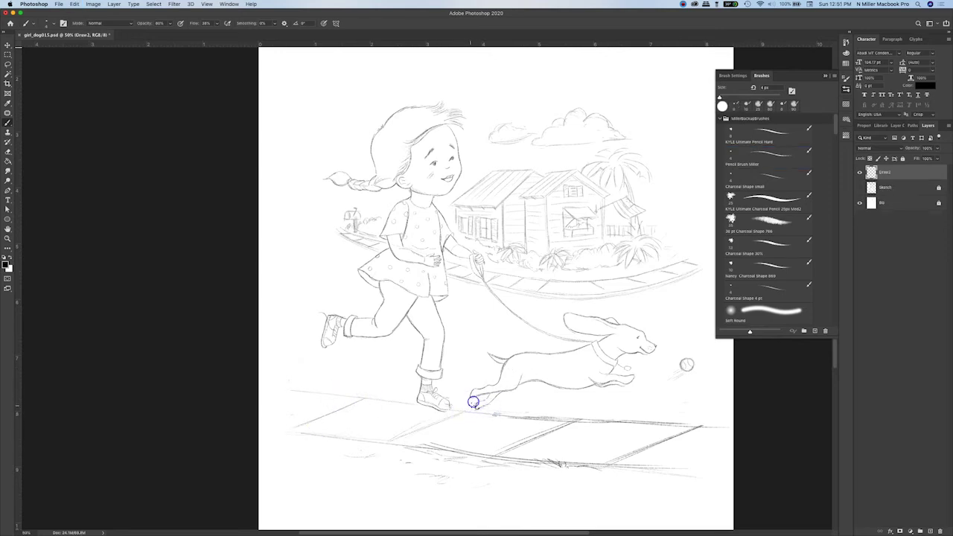
- Erase the overlapping lines at the dog's hind paw and the foreground sidewalk's lower edge, and rejoin that edge with pencil strokes
key("super+plus")
key("super+plus")
left_click_drag(446, 441, 432, 139)
key("super+plus")
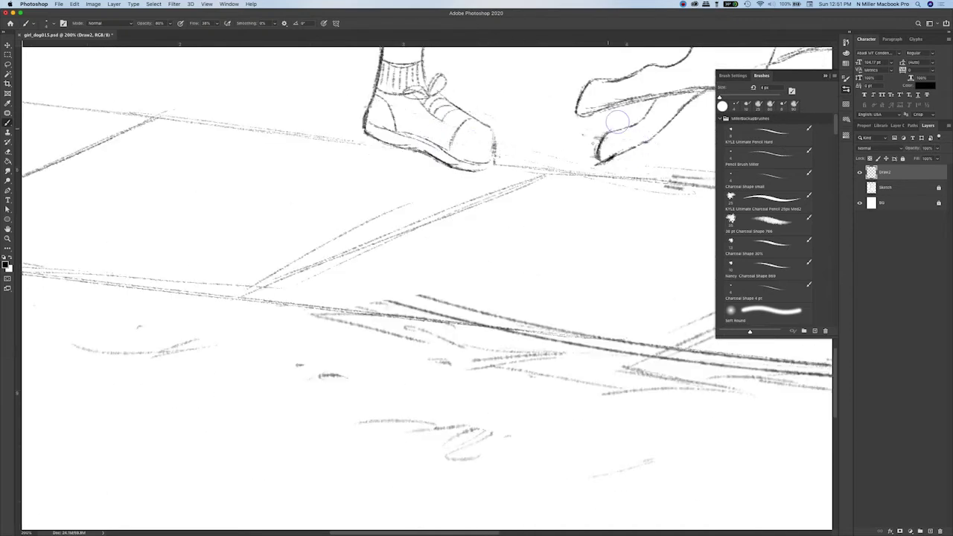
left_click_drag(458, 299, 659, 347)
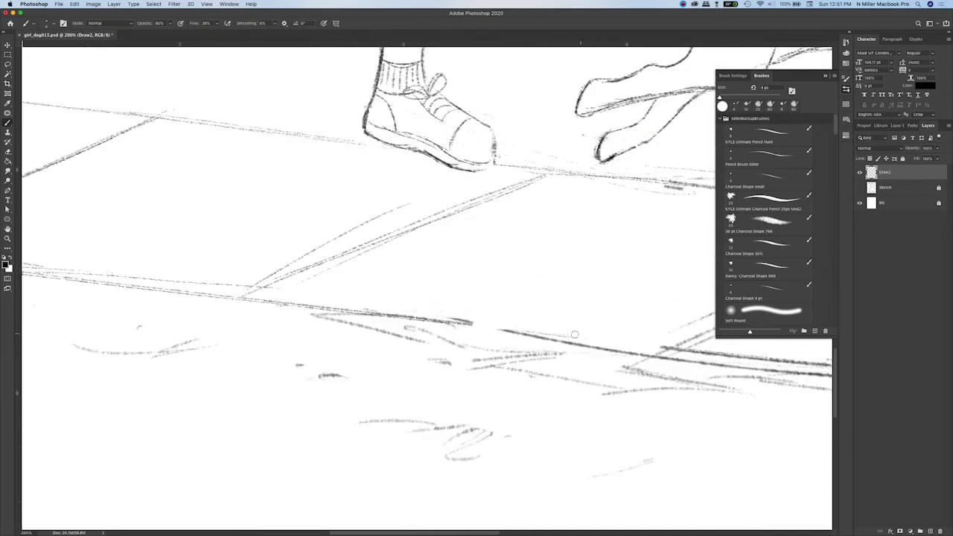
left_click_drag(412, 316, 554, 335)
key("super+0")
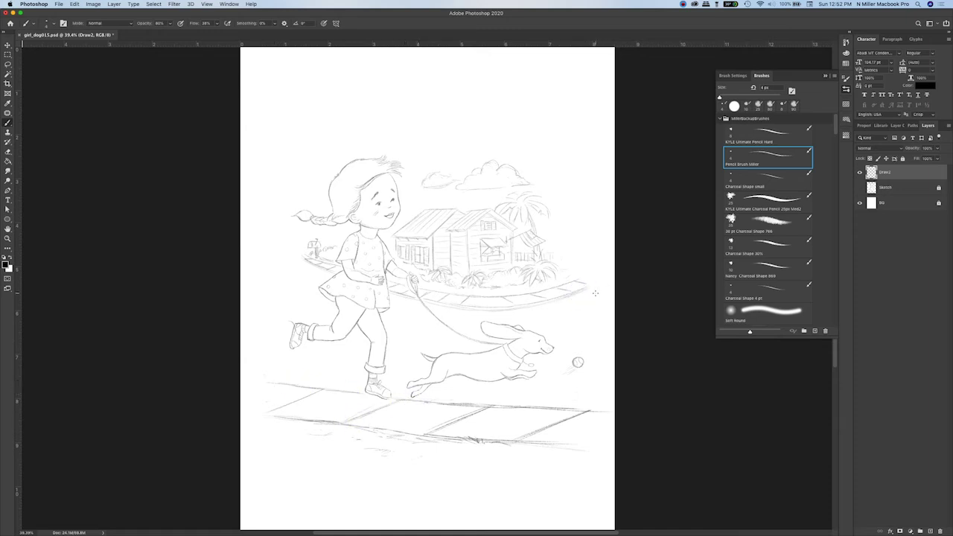
- Extend the curved background sidewalk's lower edge with extra pencil strokes and erase stray grass marks below the foreground sidewalk
left_click_drag(498, 308, 528, 306)
left_click_drag(451, 305, 543, 302)
mouse_move(428, 300)
left_mouse_down()
mouse_move(462, 306)
mouse_move(576, 291)
left_mouse_up()
left_click_drag(365, 434, 429, 443)
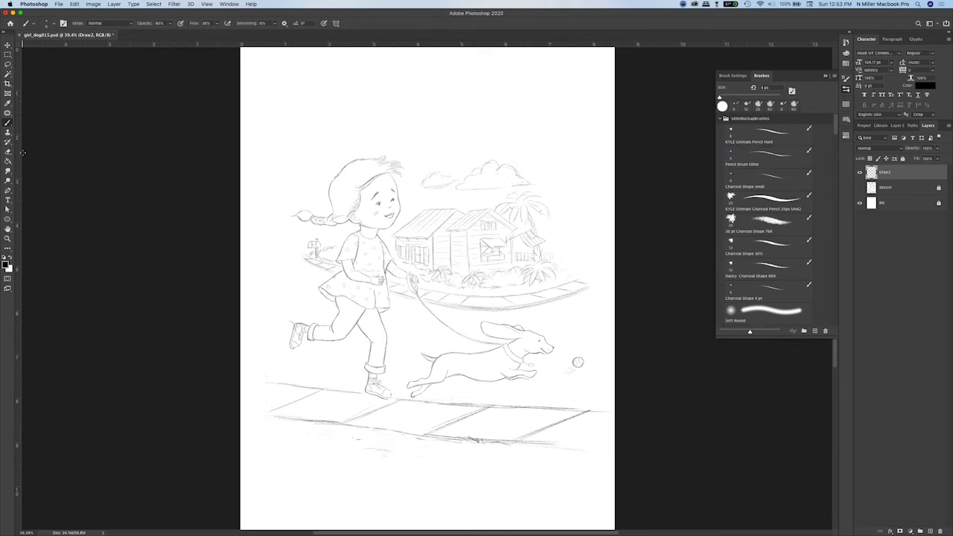
key("l")
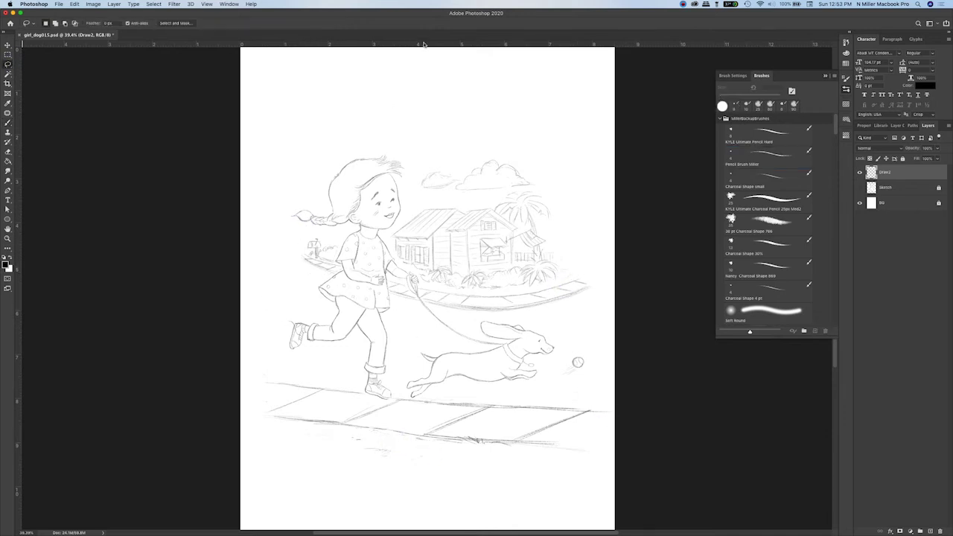
left_click_drag(424, 44, 236, 256)
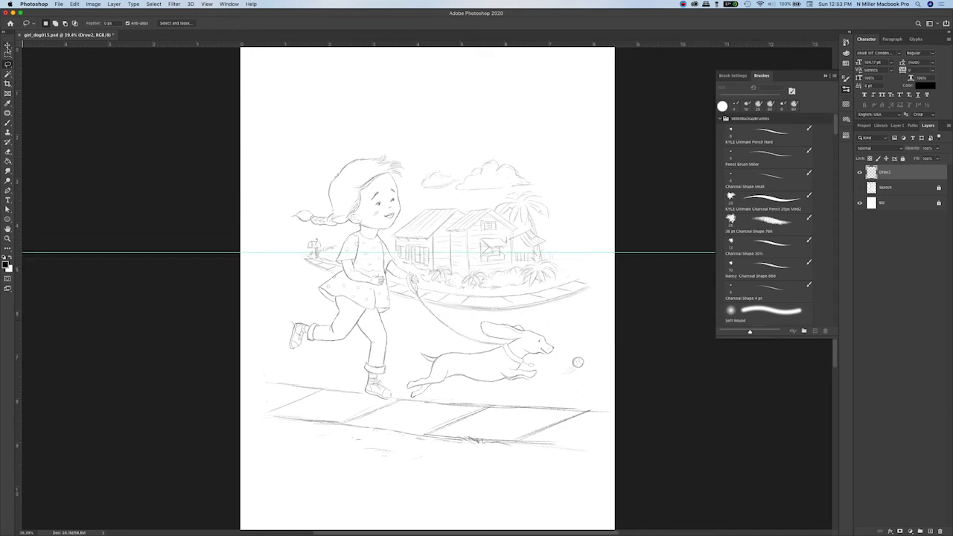
left_click(7, 47)
left_click_drag(639, 254, 627, 533)
- Lasso the curved background sidewalk and the mailbox area, cut them onto a separate layer in place, and hide that layer
key("l")
mouse_move(337, 239)
left_mouse_down()
mouse_move(333, 277)
mouse_move(335, 254)
left_mouse_up()
left_click_drag(384, 272, 399, 293)
mouse_move(575, 275)
left_mouse_down()
mouse_move(411, 289)
mouse_move(391, 276)
left_mouse_up()
mouse_move(422, 286)
left_mouse_down()
mouse_move(432, 298)
mouse_move(594, 277)
mouse_move(422, 293)
left_mouse_up()
mouse_move(325, 230)
left_mouse_down()
mouse_move(292, 276)
mouse_move(335, 268)
left_mouse_up()
key("super+z")
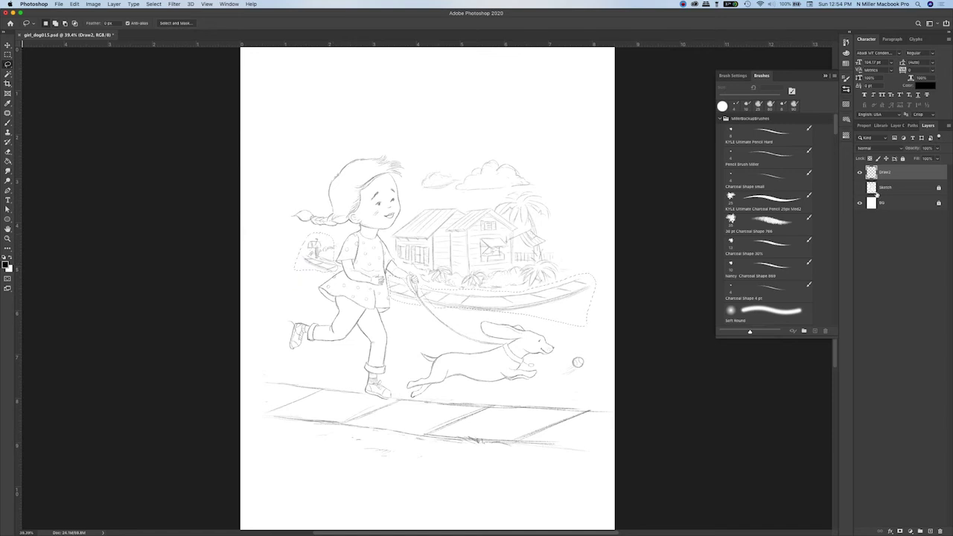
key("Delete")
key("ctrl+d")
key("super+shift+v")
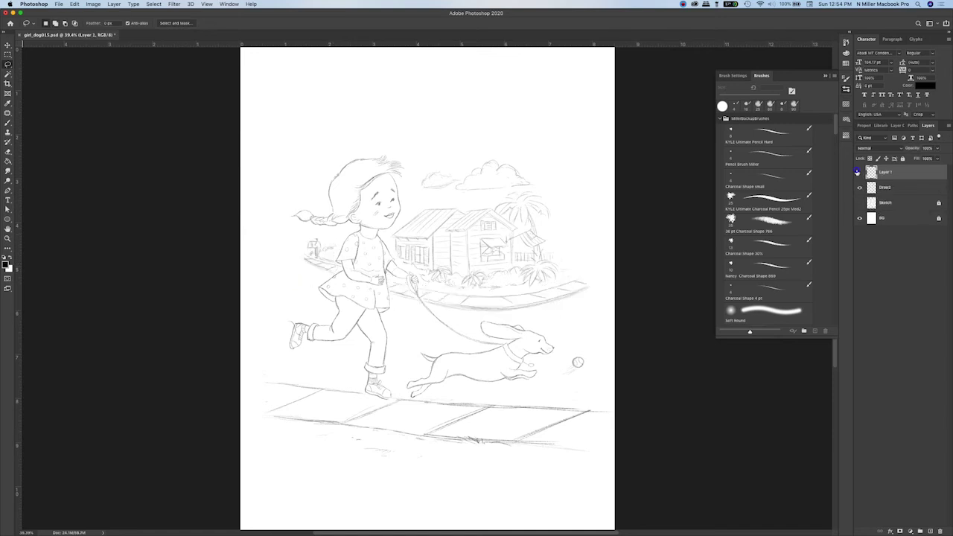
left_click(859, 172)
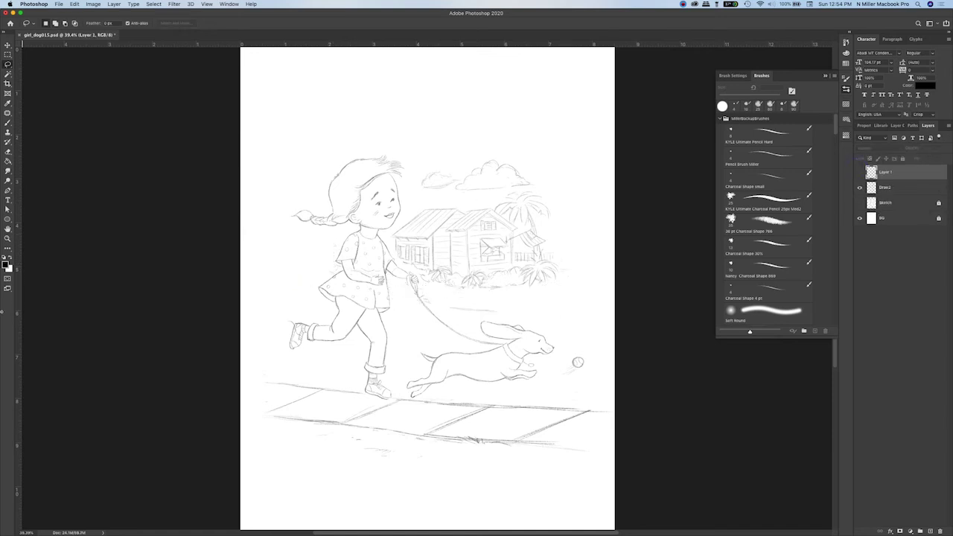
- On a new layer, sketch the straight edges of a new background sidewalk running behind the girl, plus a branching path beside the house
left_click(930, 532)
key("b")
left_click_drag(272, 287, 612, 305)
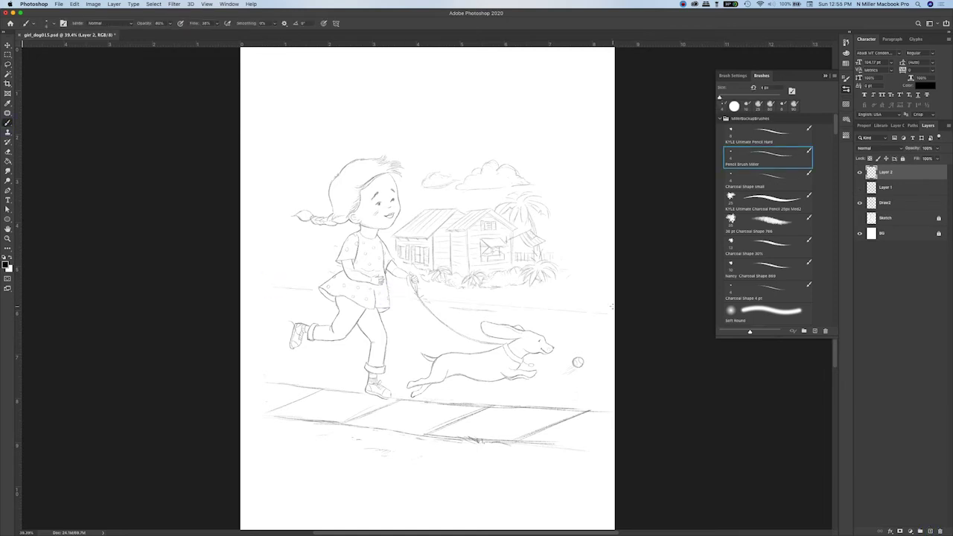
left_click_drag(447, 292, 494, 293)
left_click_drag(391, 296, 560, 309)
left_click_drag(294, 277, 317, 278)
mouse_move(463, 291)
left_mouse_down()
mouse_move(552, 298)
mouse_move(544, 296)
mouse_move(576, 276)
mouse_move(545, 253)
mouse_move(577, 252)
mouse_move(587, 266)
mouse_move(581, 254)
mouse_move(594, 254)
mouse_move(572, 280)
left_mouse_up()
- Erase the guidelines overlapping the girl, and draw slab dividers along the new background sidewalk on the Draw2 layer
key("e")
left_click(394, 252)
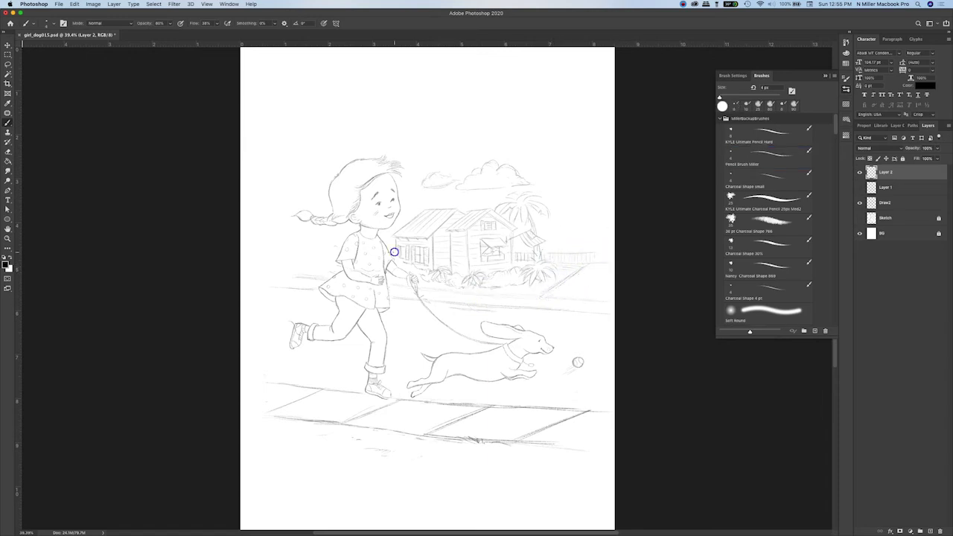
key("b")
left_click_drag(336, 264, 320, 271)
left_click_drag(468, 303, 559, 309)
left_click(490, 320, "super")
left_click(320, 273)
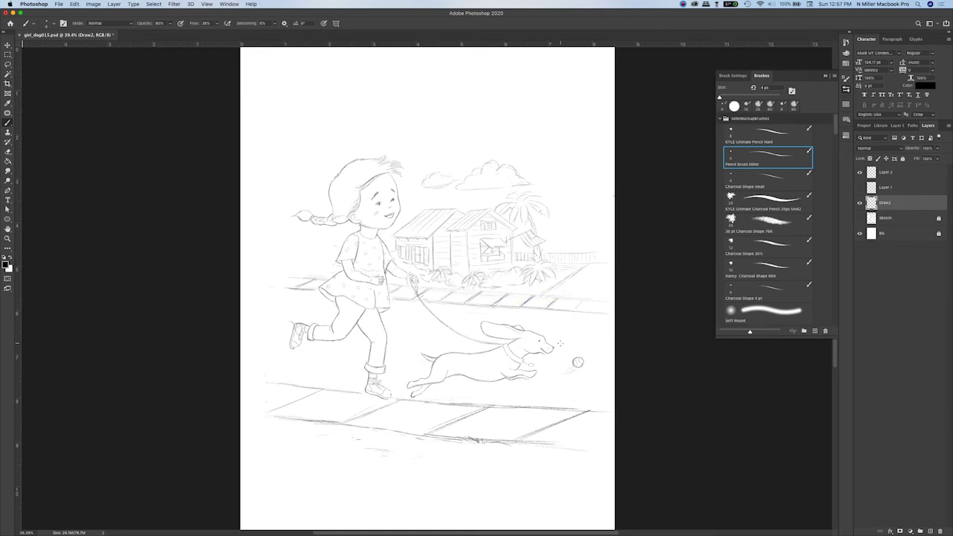
- Reduce the brush size to 4 px and refine the background sidewalk's slab dividers
left_click(736, 272)
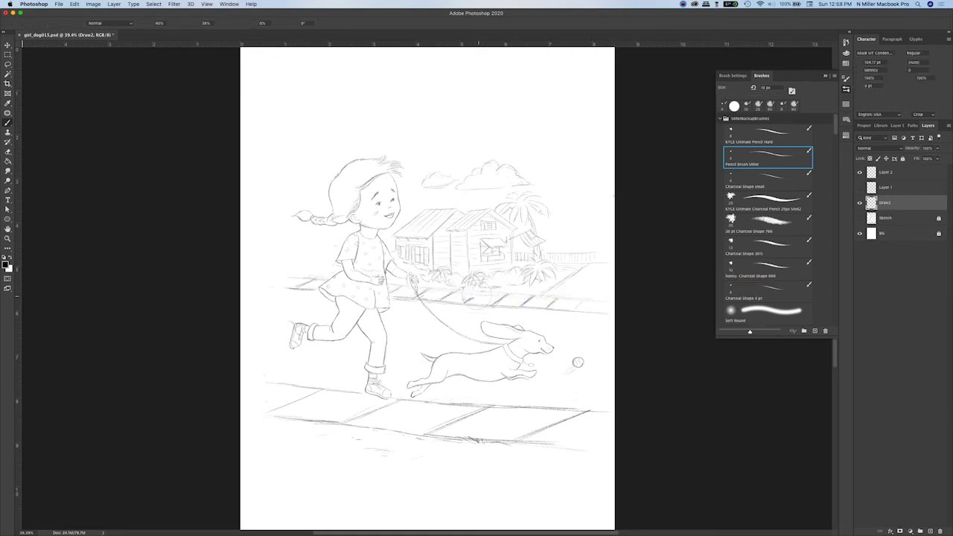
key("bracketleft")
key("bracketleft")
key("bracketleft")
key("bracketleft")
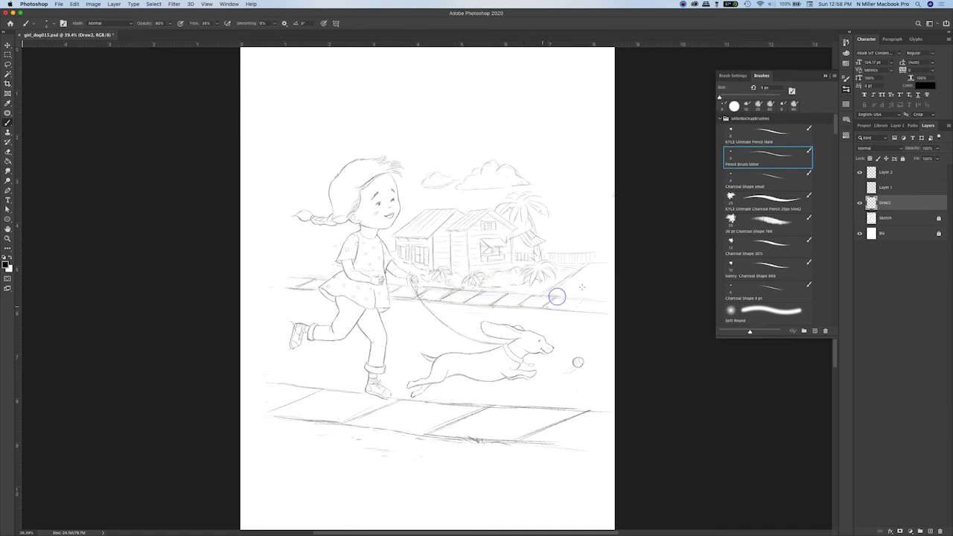
- Drop the trial lasso selection around the background sidewalk and hide the Layer 2 guidelines
key("l")
mouse_move(613, 320)
left_mouse_down()
mouse_move(524, 316)
mouse_move(390, 286)
left_mouse_up()
left_click(525, 264)
left_click(862, 175)
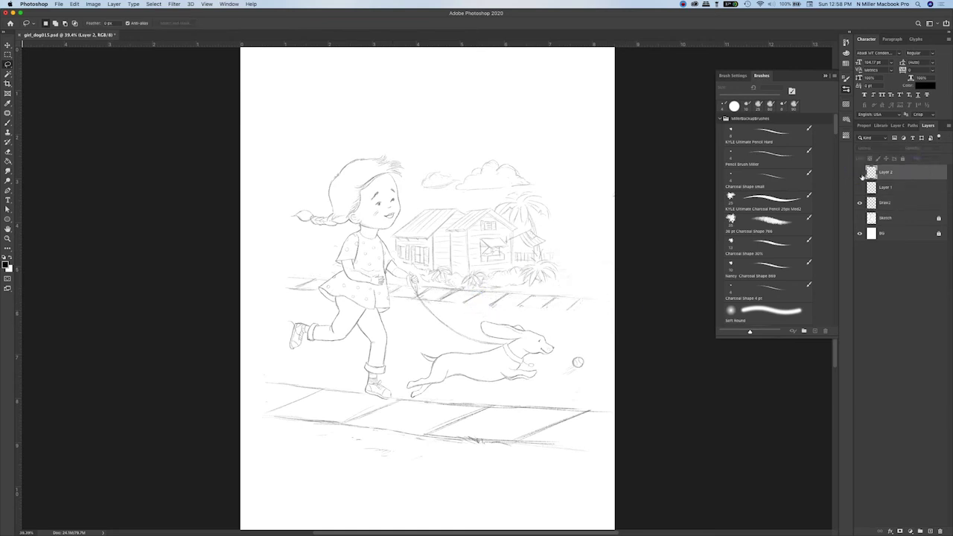
- Lasso the background slab dividers right of the leash on Draw2, skew them about -2°, and apply the transformation
mouse_move(613, 295)
left_mouse_down()
mouse_move(472, 290)
mouse_move(566, 318)
mouse_move(608, 307)
left_mouse_up()
left_click(75, 4)
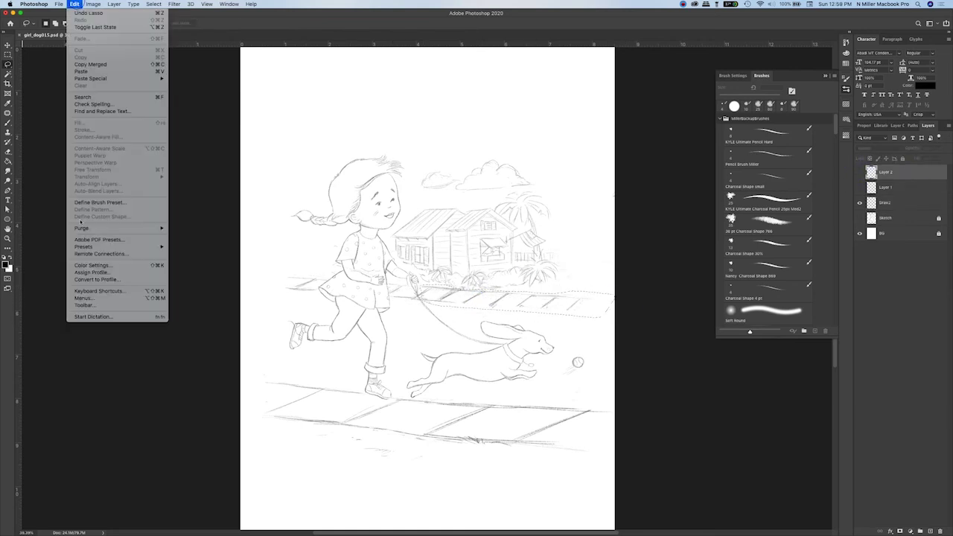
left_click(905, 207)
left_click(905, 205)
left_click(75, 4)
mouse_move(104, 175)
left_click(220, 228)
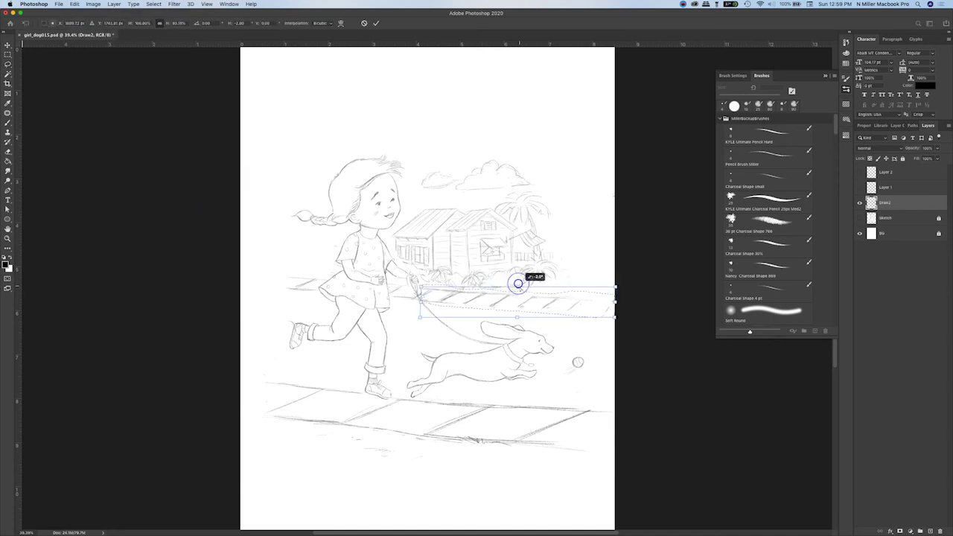
key("Return")
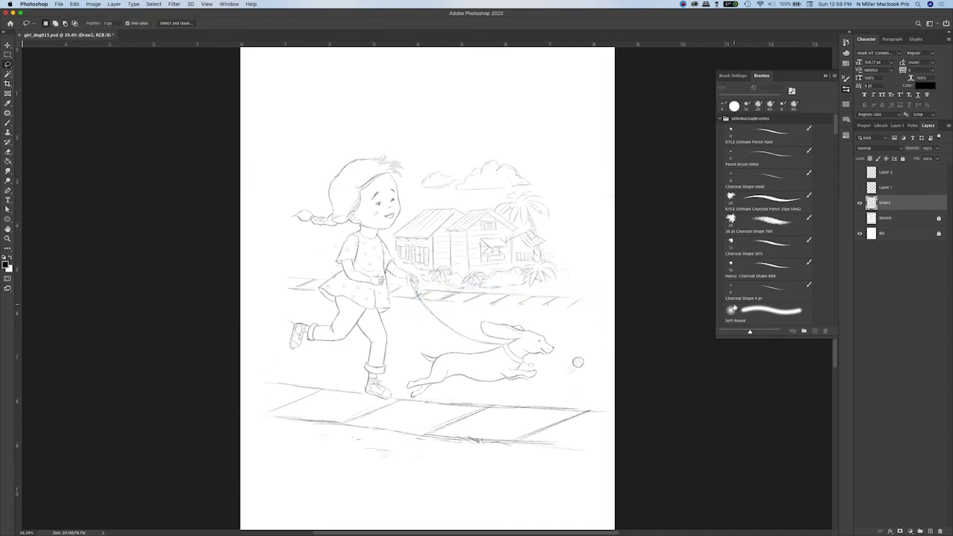
- Pencil in the background sidewalk's edges on Draw2, extend the fence beside the house, and add ground strokes behind the girl
key("b")
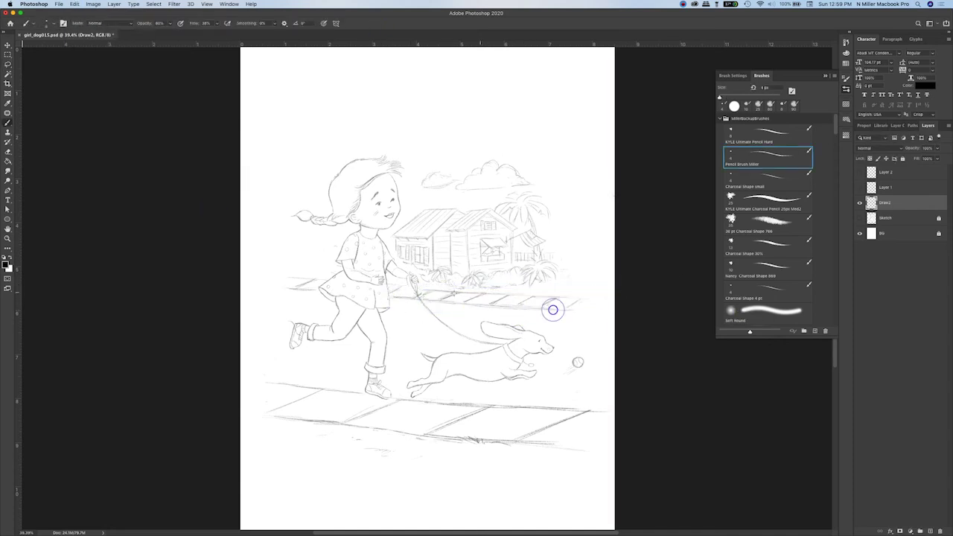
left_click_drag(403, 286, 399, 286)
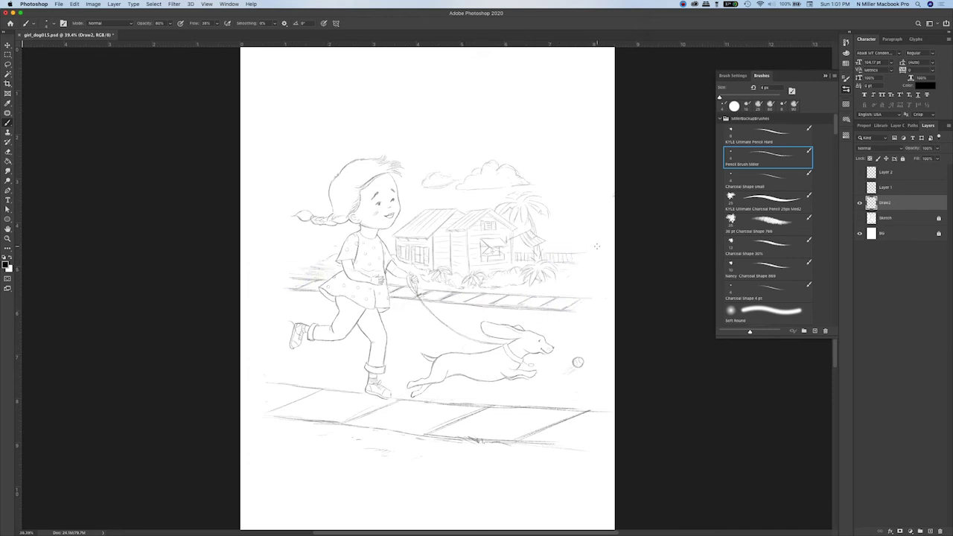
- Lasso the background sidewalk section behind the girl's skirt, adjust it with Free Transform, apply it and deselect
left_click_drag(601, 241, 593, 219)
left_click(7, 65)
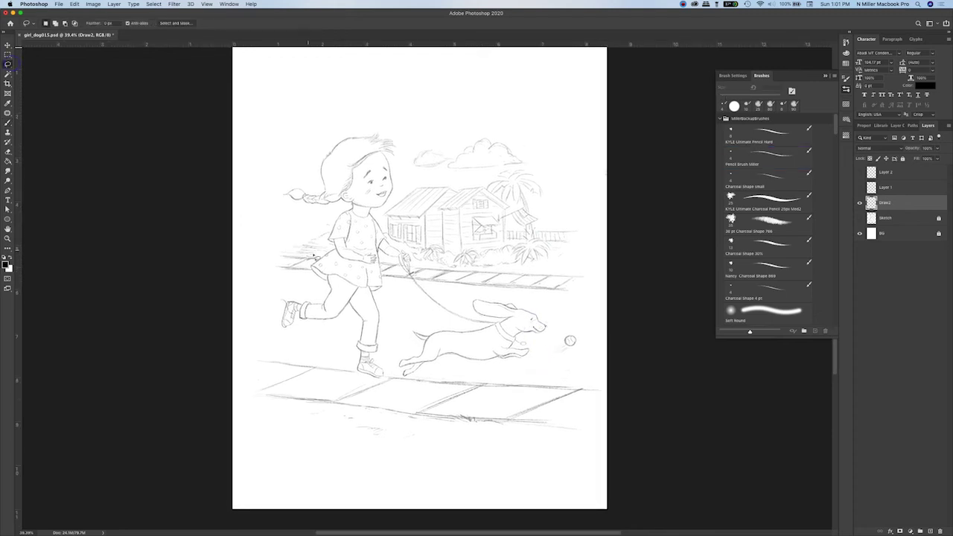
mouse_move(319, 252)
left_mouse_down()
mouse_move(323, 267)
mouse_move(296, 271)
left_mouse_up()
left_click(74, 5)
left_click(95, 170)
key("Return")
key("super+d")
- Lasso the small sidewalk section beside the leash hand, adjust it with Free Transform, apply it and deselect
mouse_move(381, 258)
left_mouse_down()
mouse_move(395, 282)
mouse_move(379, 260)
mouse_move(478, 291)
mouse_move(492, 274)
mouse_move(414, 278)
left_mouse_up()
left_click(74, 4)
left_click(96, 170)
key("Return")
left_click(509, 205)
- Reshape the background sidewalk section right of the leash with Free Transform and apply the transformation
left_click(74, 4)
left_click(95, 170)
left_click_drag(591, 263, 591, 267)
left_click_drag(501, 265, 501, 295)
left_click_drag(411, 264, 410, 263)
key("Return")
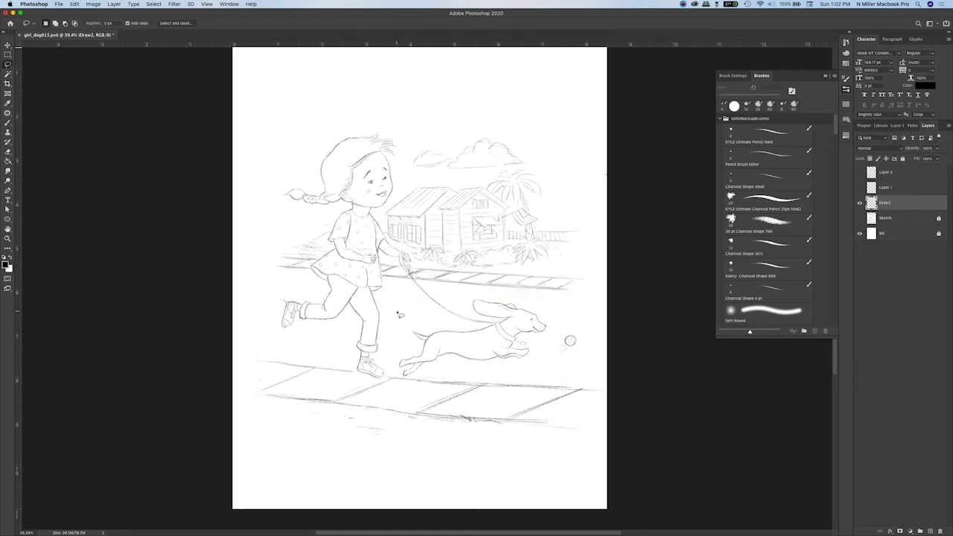
- Redraw the background sidewalk's lines around the leash handle and save the file
key("b")
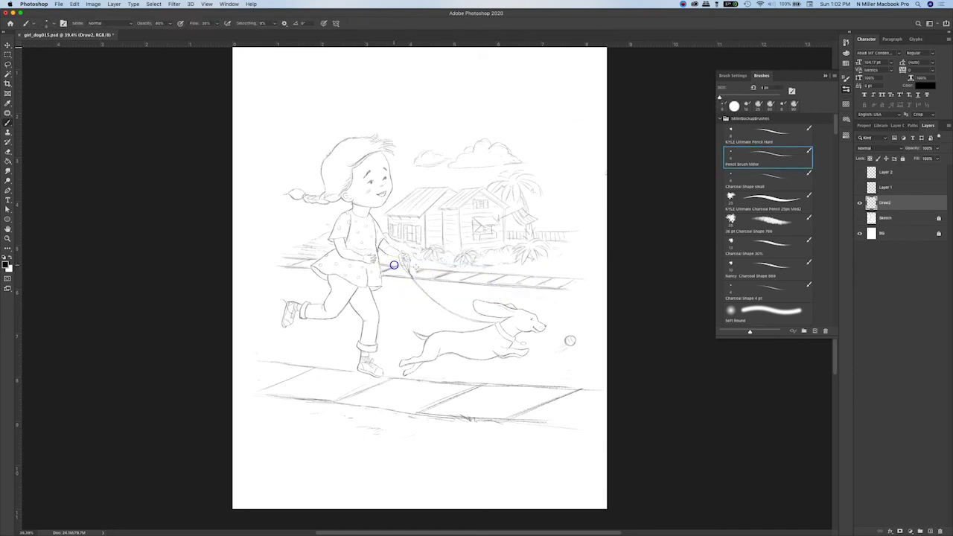
left_click_drag(394, 266, 415, 271)
left_click(449, 272)
key("period")
key("super+minus")
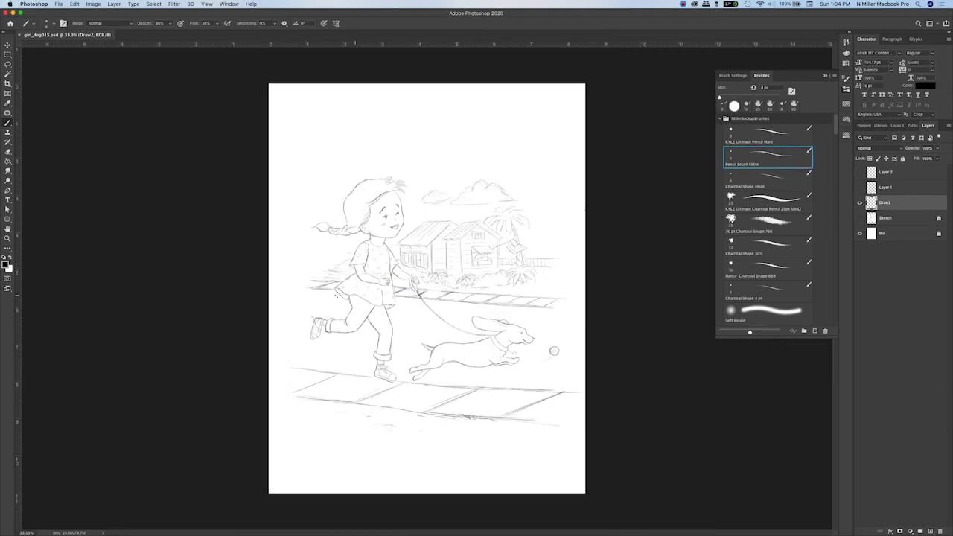
- Erase the sidewalk lines crossing the leash loop and clean up stray marks along the background sidewalk's slabs
key("super+equal")
key("super+equal")
key("super+equal")
key("super+equal")
left_click_drag(134, 275, 729, 301)
left_click_drag(382, 290, 419, 289)
left_click_drag(645, 348, 186, 391)
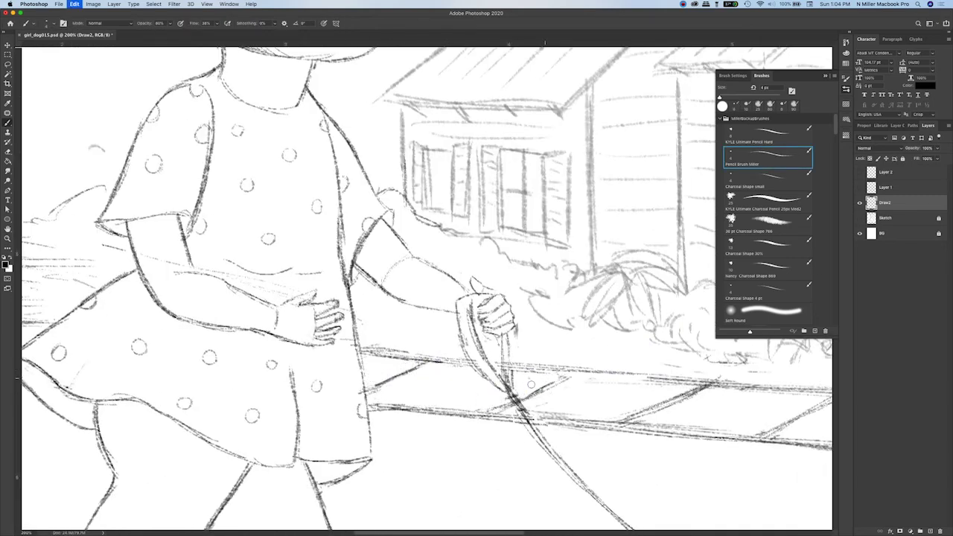
scroll(512, 397, "right", 5)
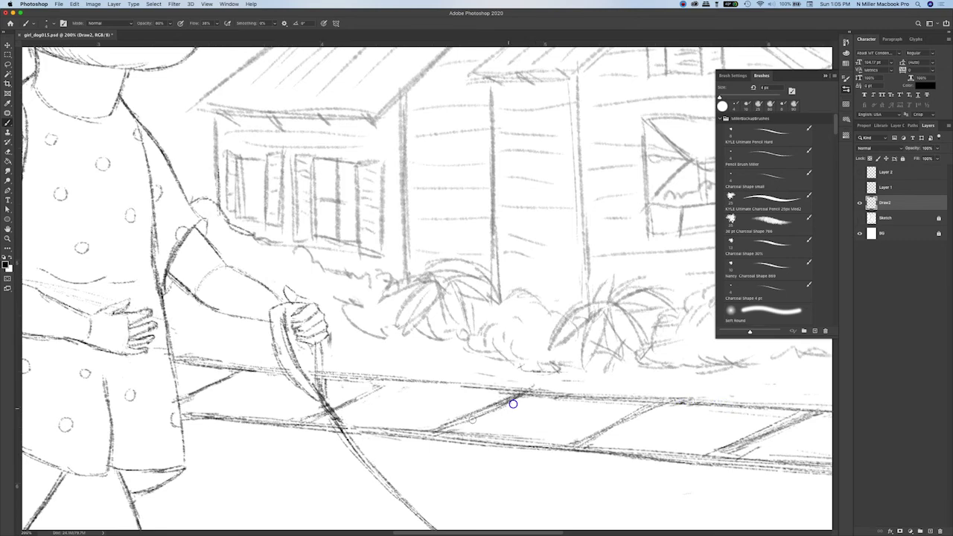
scroll(506, 414, "right", 6)
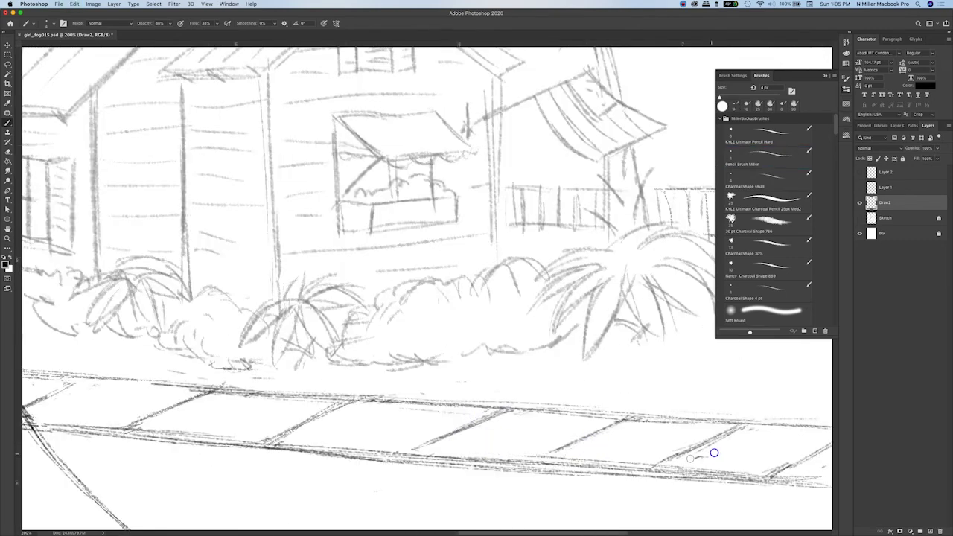
key("super+0")
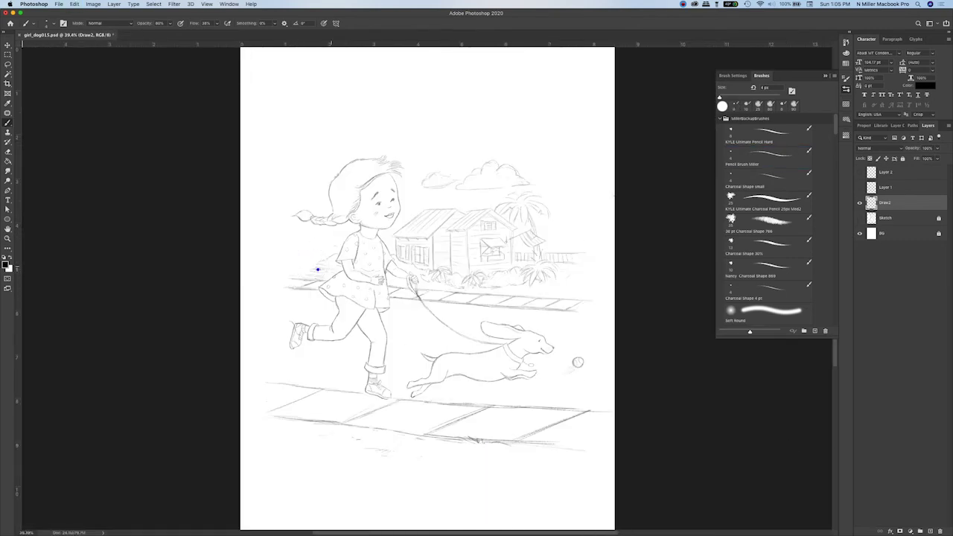
- Sketch a mailbox on a post behind the girl, undoing the first attempt and redrawing it further from her
left_click_drag(317, 268, 313, 250)
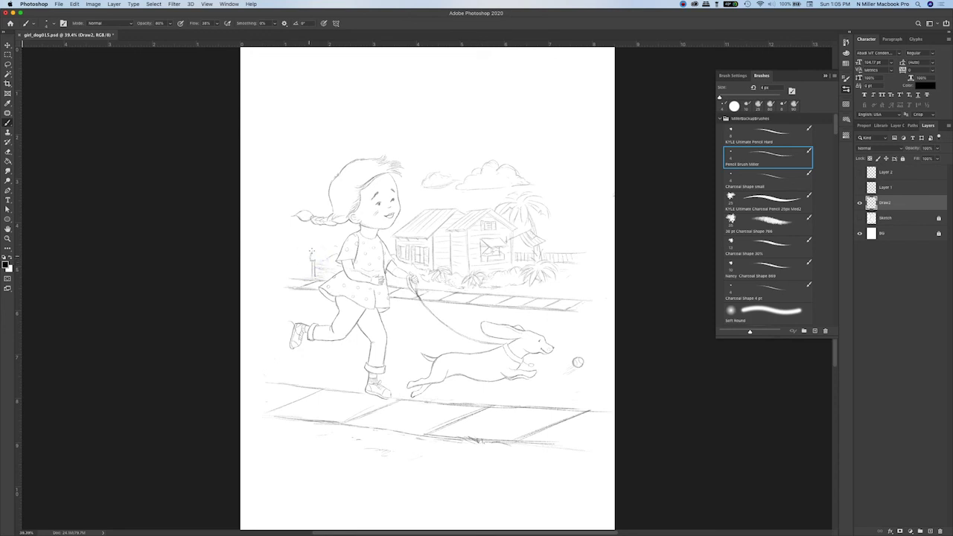
key("super+z")
left_click_drag(303, 262, 305, 255)
key("super+equal")
key("super+equal")
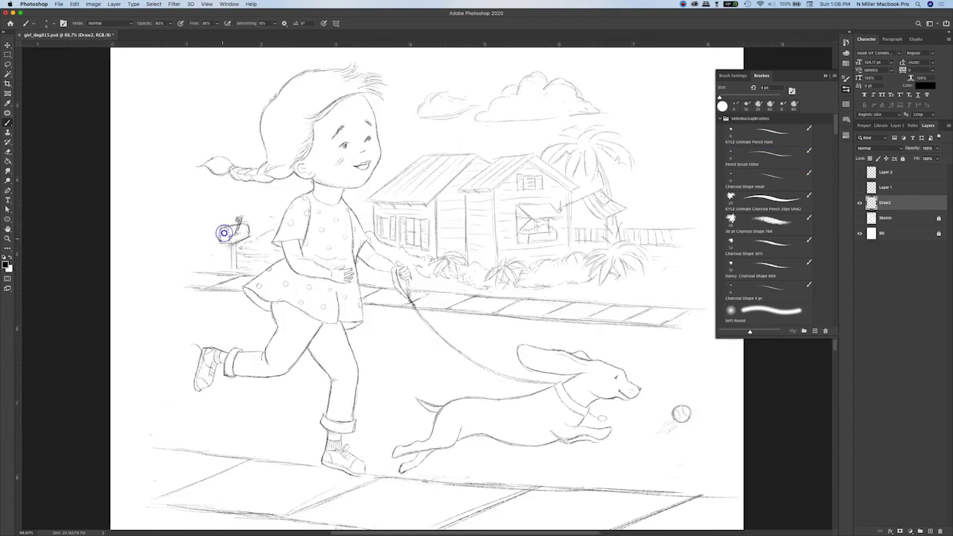
- Shift the mailbox post slightly to line up under the box, and pencil in more lines around the post and box
mouse_move(232, 244)
left_mouse_down()
mouse_move(236, 271)
mouse_move(236, 242)
mouse_move(247, 245)
mouse_move(239, 240)
mouse_move(237, 252)
left_mouse_up()
left_click(11, 64)
key("v")
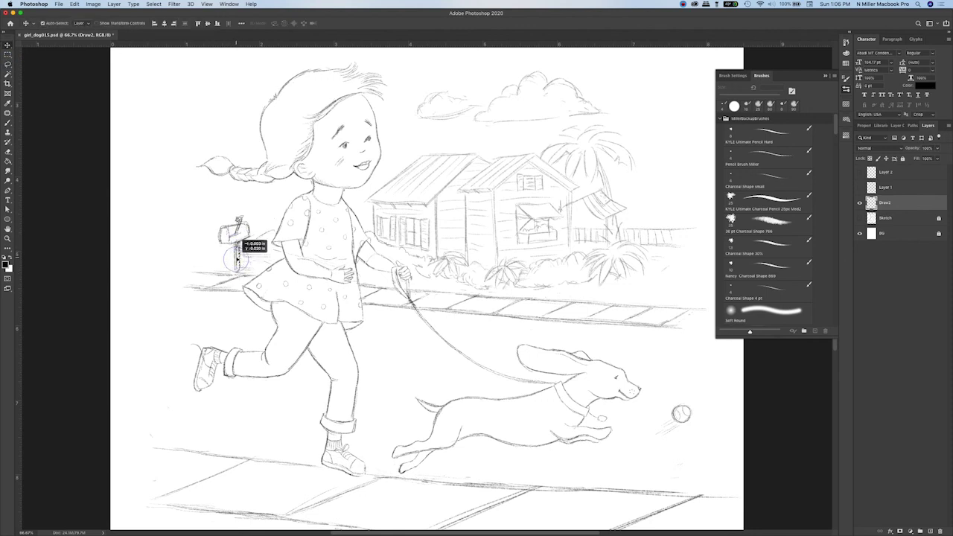
left_click_drag(237, 257, 248, 245)
key("b")
mouse_move(250, 248)
left_mouse_down()
mouse_move(272, 251)
mouse_move(222, 263)
left_mouse_up()
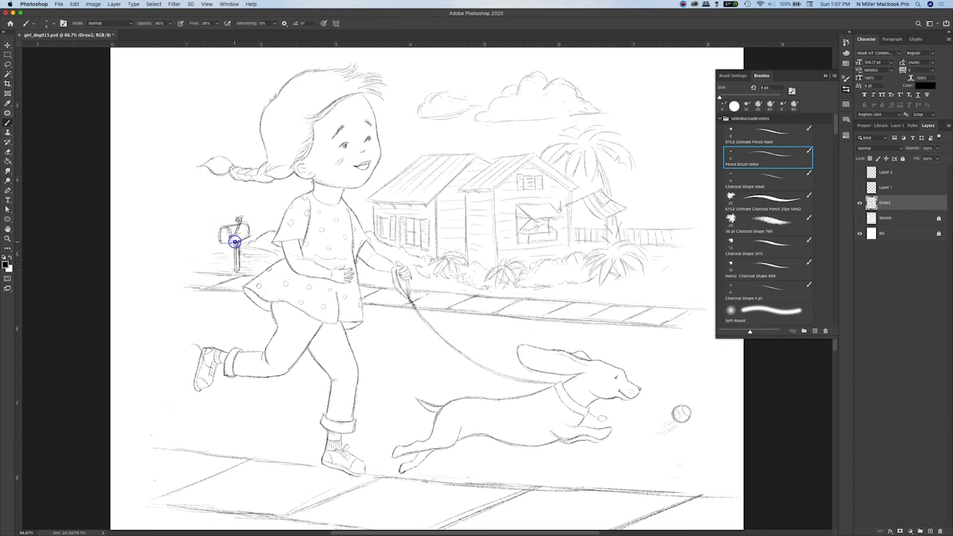
left_click_drag(234, 242, 223, 230)
- Cut the mailbox from the drawing, paste it in place on its own layer, and lower that layer's opacity
key("super+minus")
key("super+minus")
left_click(9, 65)
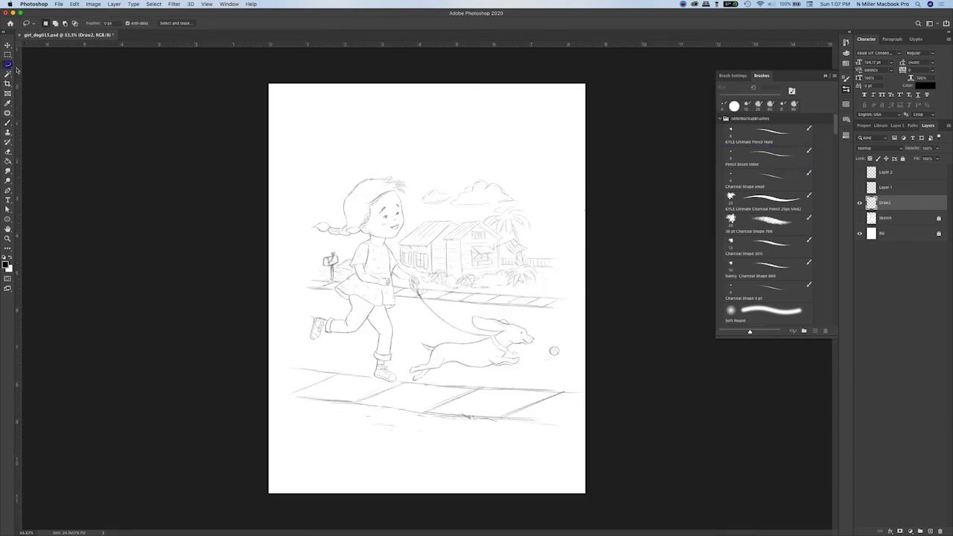
key("super+plus")
key("super+plus")
key("super+plus")
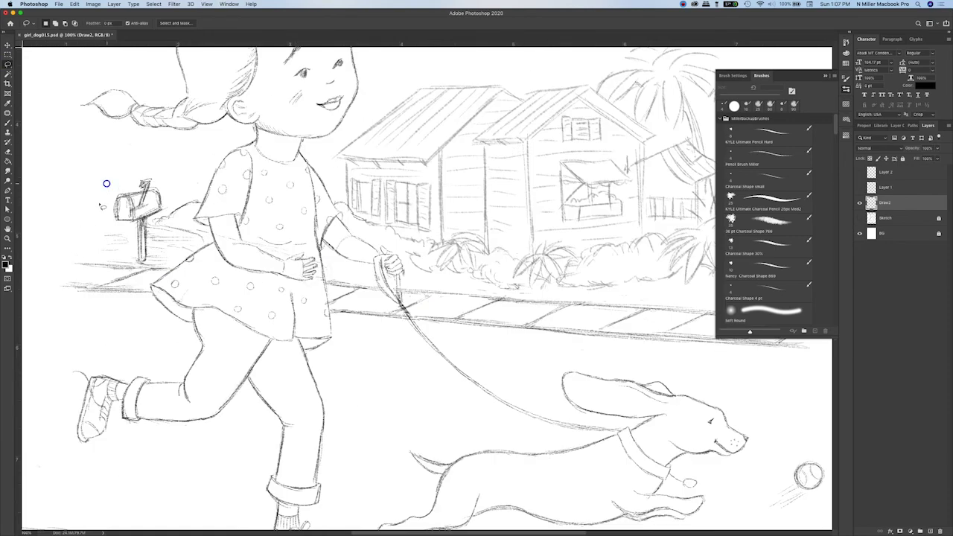
mouse_move(106, 184)
left_mouse_down()
mouse_move(203, 236)
mouse_move(113, 186)
left_mouse_up()
key("super+x")
left_click(74, 5)
mouse_move(93, 79)
left_click(180, 83)
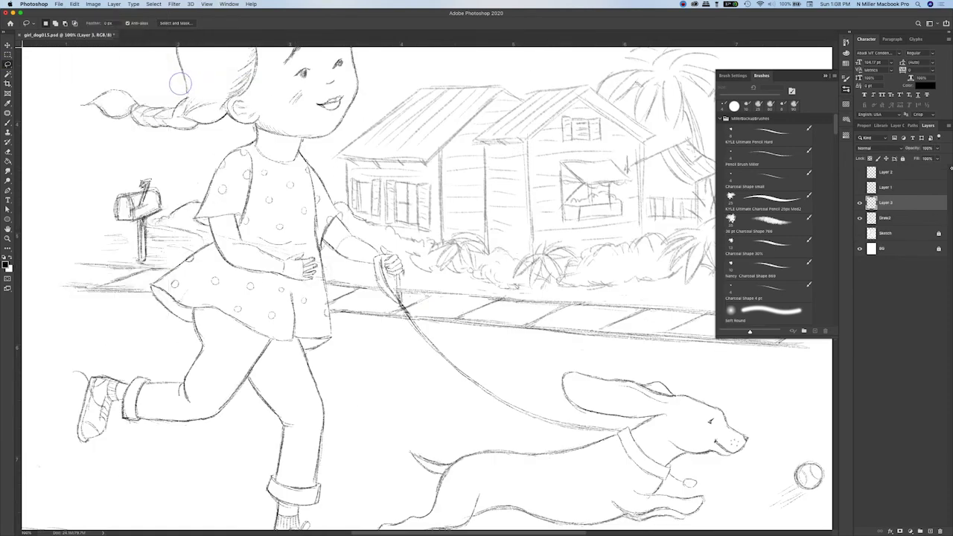
left_click(938, 149)
left_click_drag(937, 158, 918, 159)
- Merge the layers from Layer 2 down to Draw2 into a single layer and save the file
key("super+minus")
key("super+minus")
left_click(909, 173)
left_click(907, 219, "shift")
key("super+e")
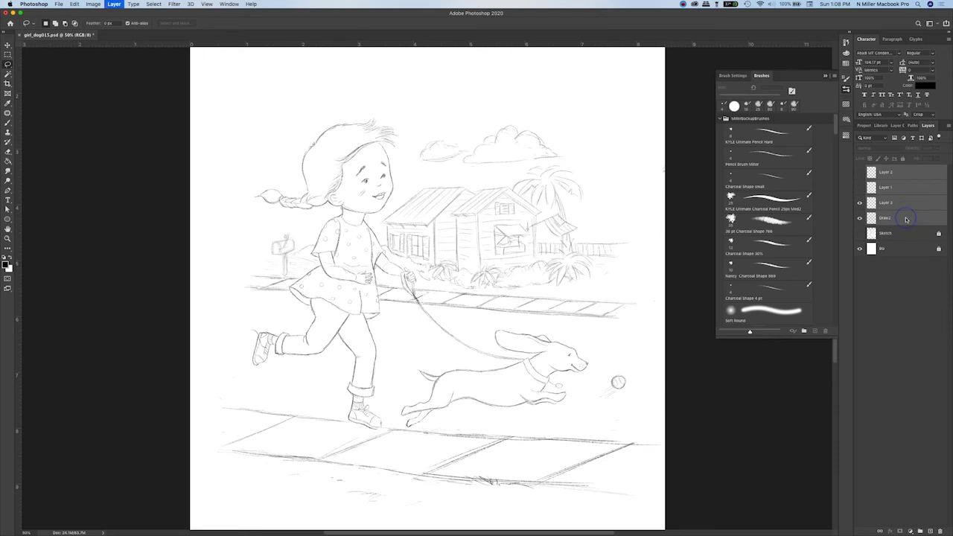
key("super+s")
- Unlock the Sketch layer together with the merged drawing layer and move both slightly higher on the page
key("super+plus")
key("super+plus")
left_click_drag(810, 469, 702, 403)
key("super+minus")
key("super+minus")
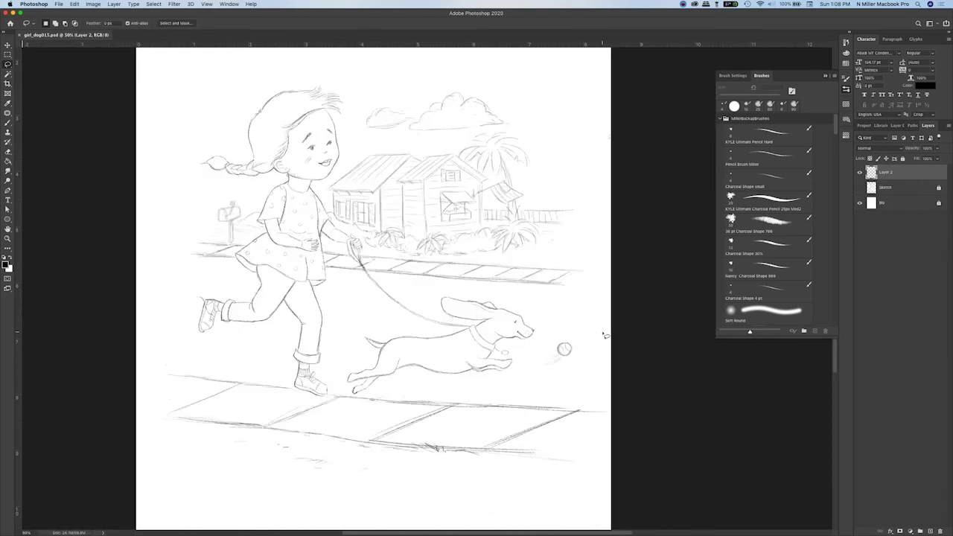
key("super+minus")
left_click(905, 187, "shift")
key("v")
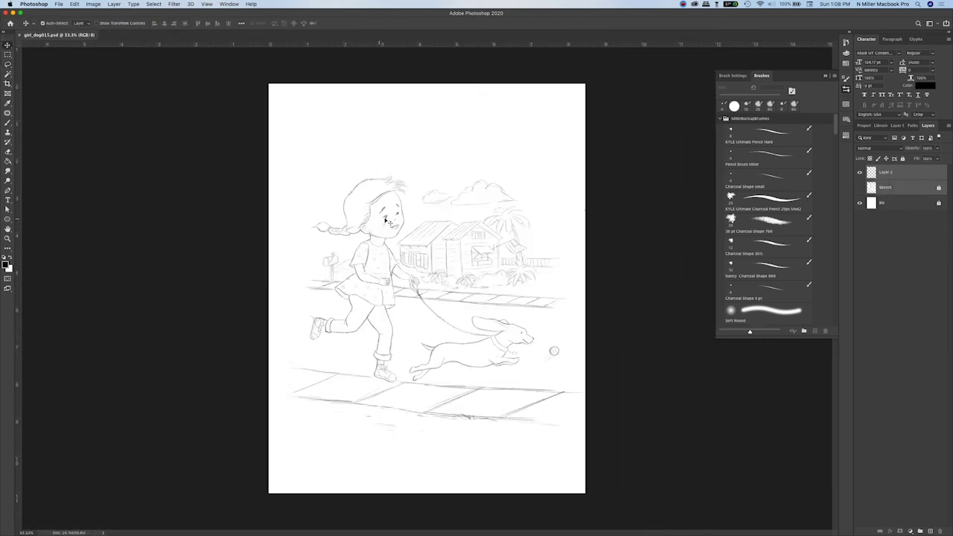
key("super+/")
left_click_drag(385, 219, 386, 197)
- Lock the Sketch layer again, leaving its layer style unchanged
left_click(913, 188)
double_click(930, 186)
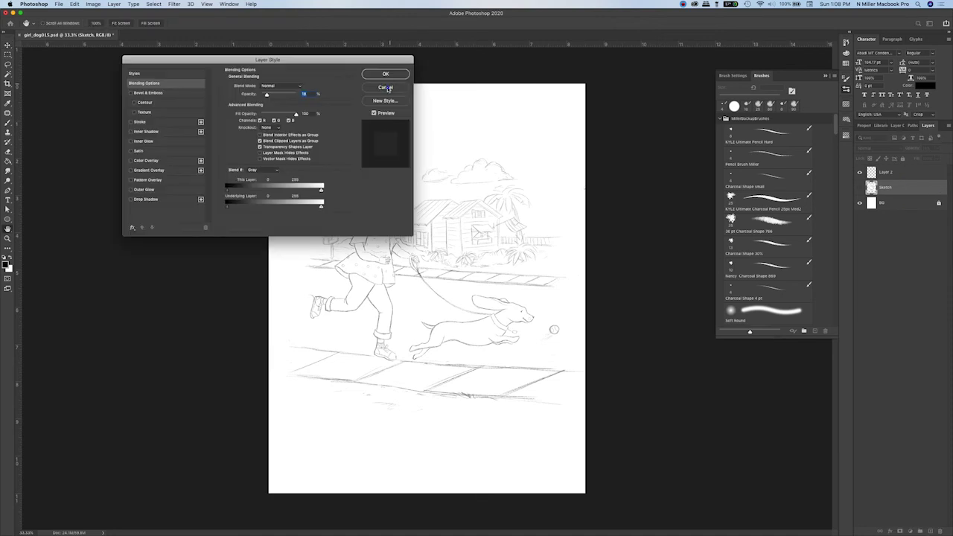
key("Escape")
key("super+/")
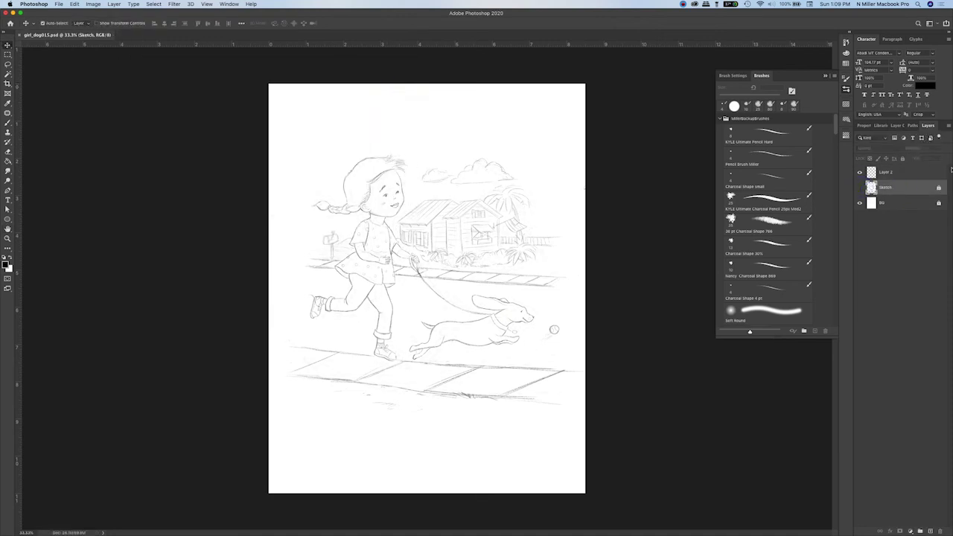
key("super+plus")
left_click_drag(526, 127, 486, 174)
left_click_drag(295, 272, 277, 229)
left_click_drag(365, 262, 397, 266)
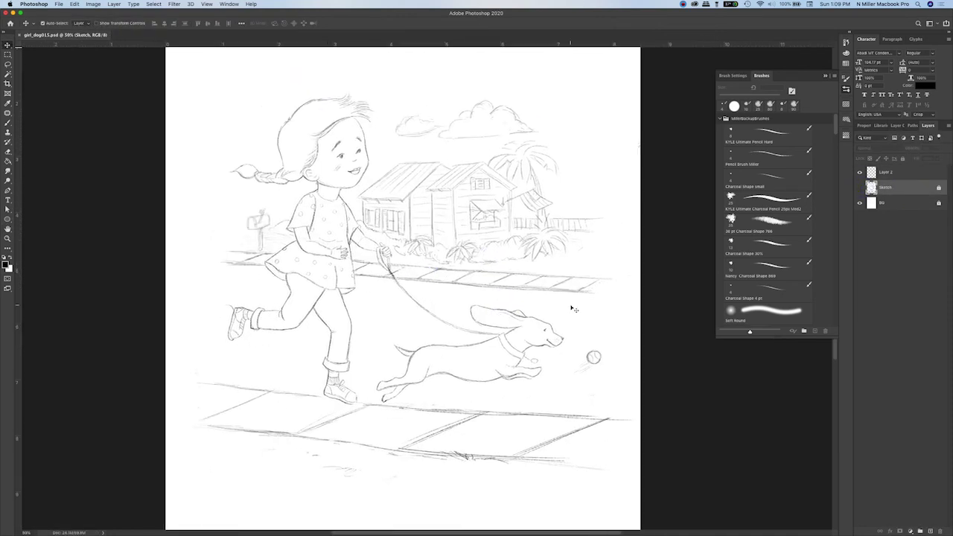
scroll(463, 414, "down", 2)
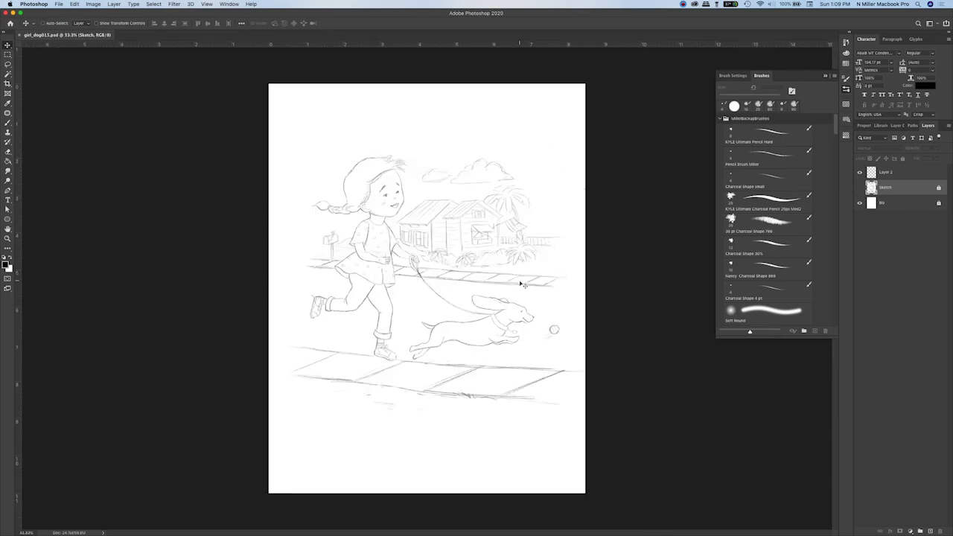